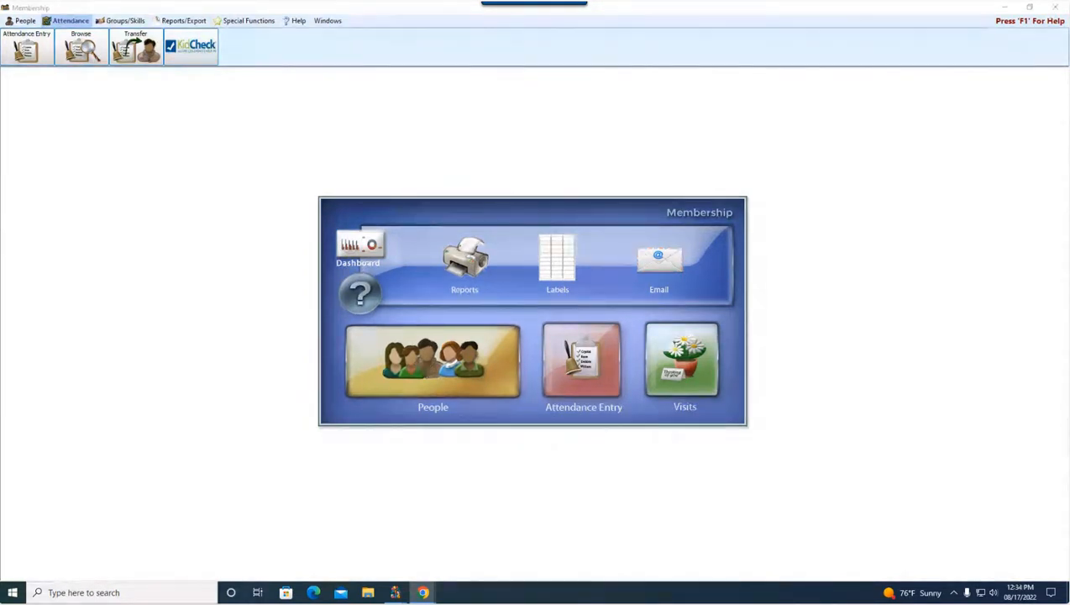
Step: Open attendance entry for the Contemporary Worship event dated 08/07/2022
click(74, 22)
click(37, 47)
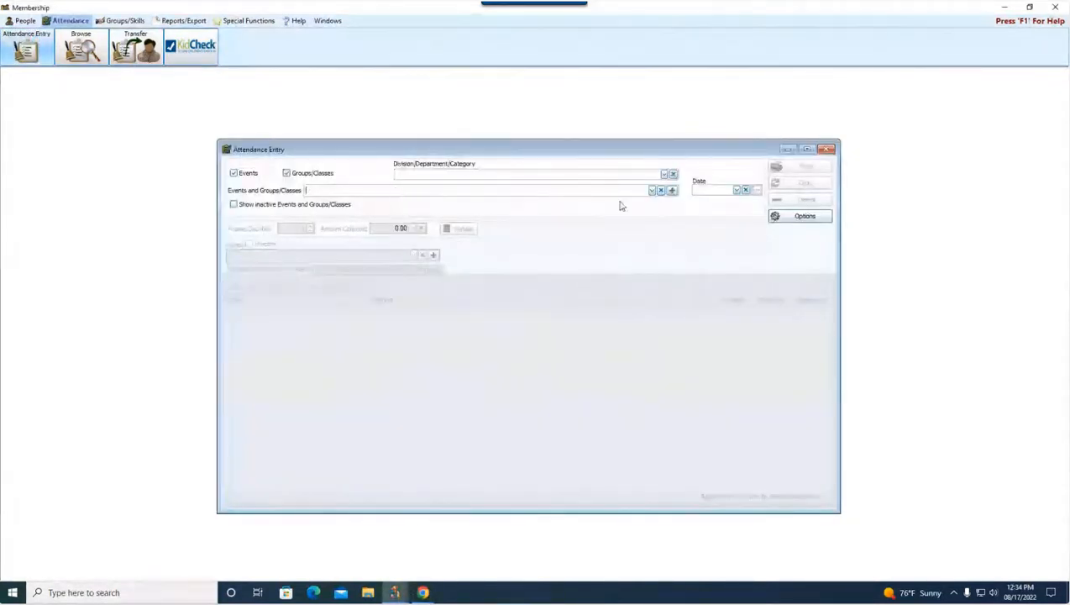
click(653, 190)
scroll(400, 272, down, 4)
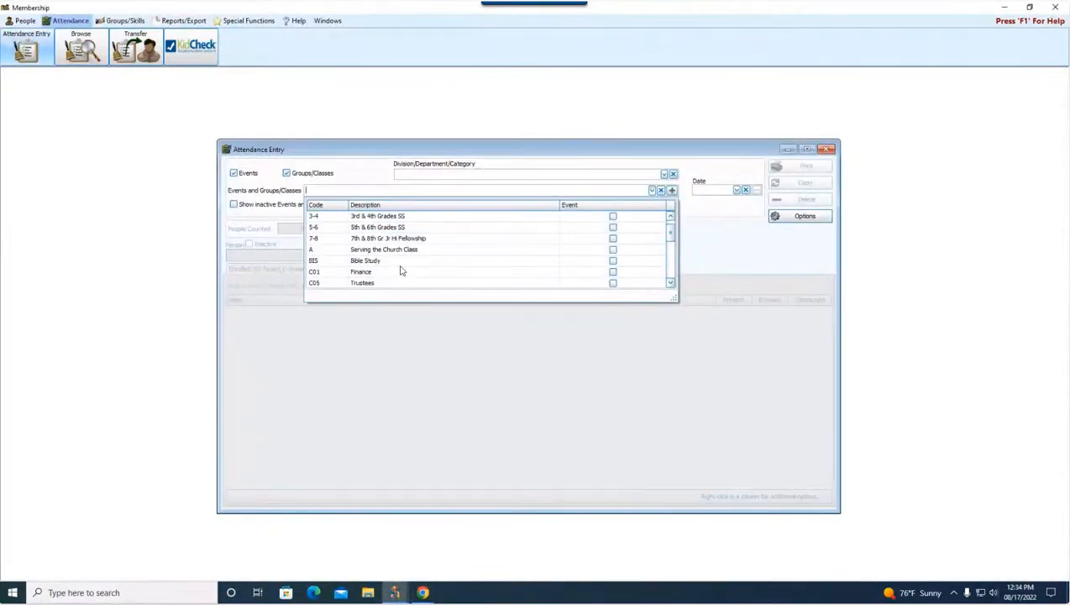
scroll(400, 272, down, 1)
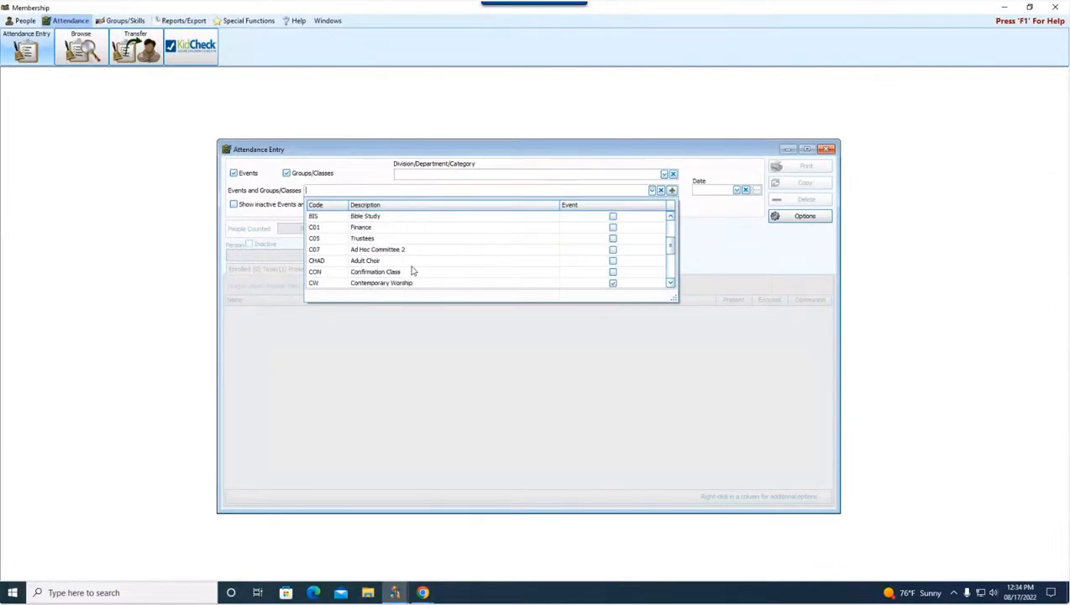
click(418, 283)
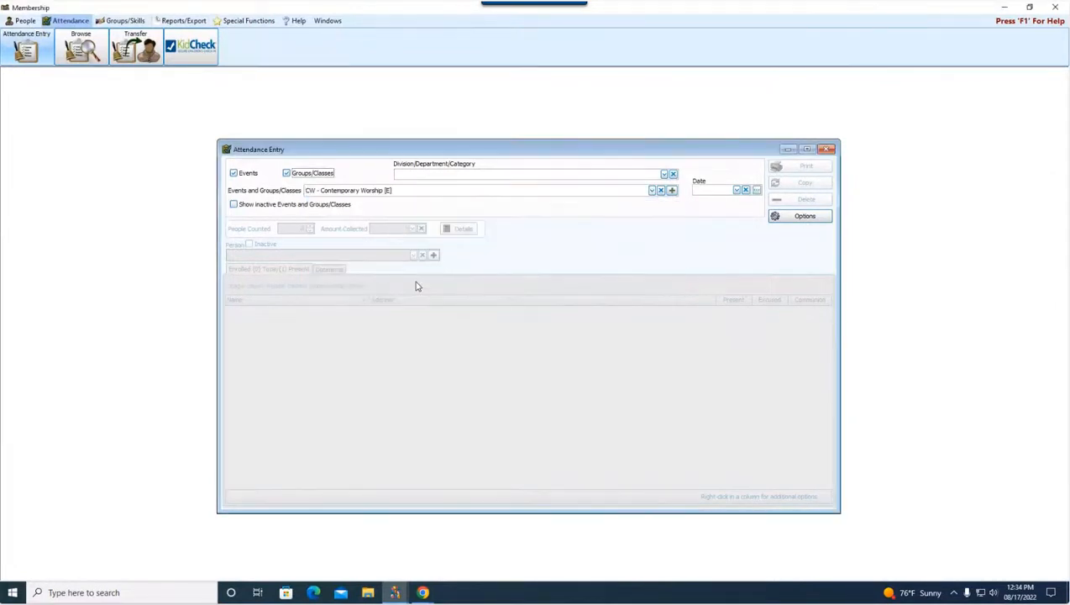
click(736, 190)
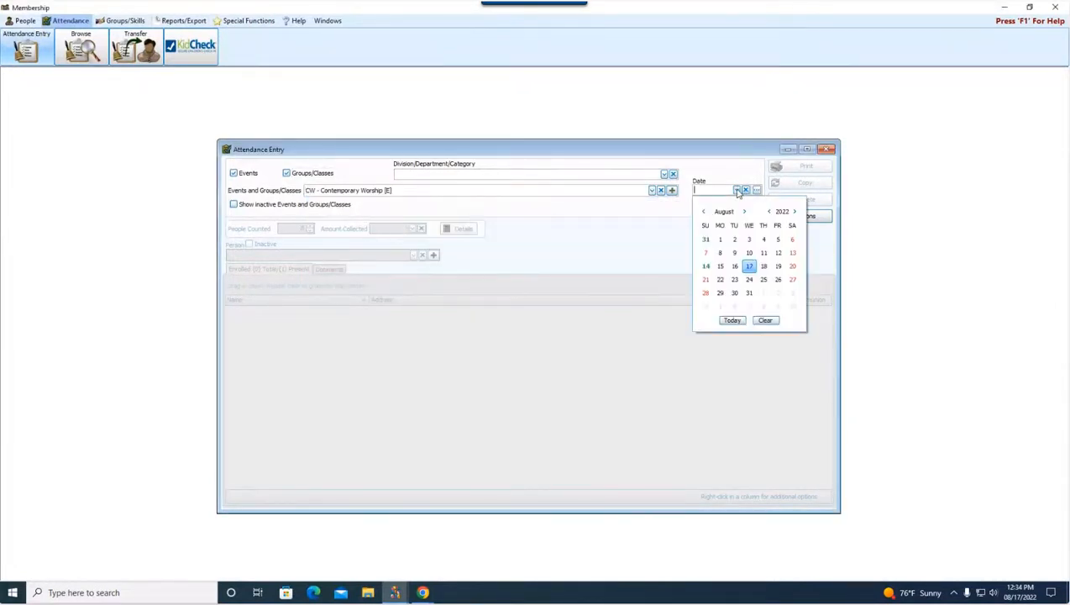
click(706, 253)
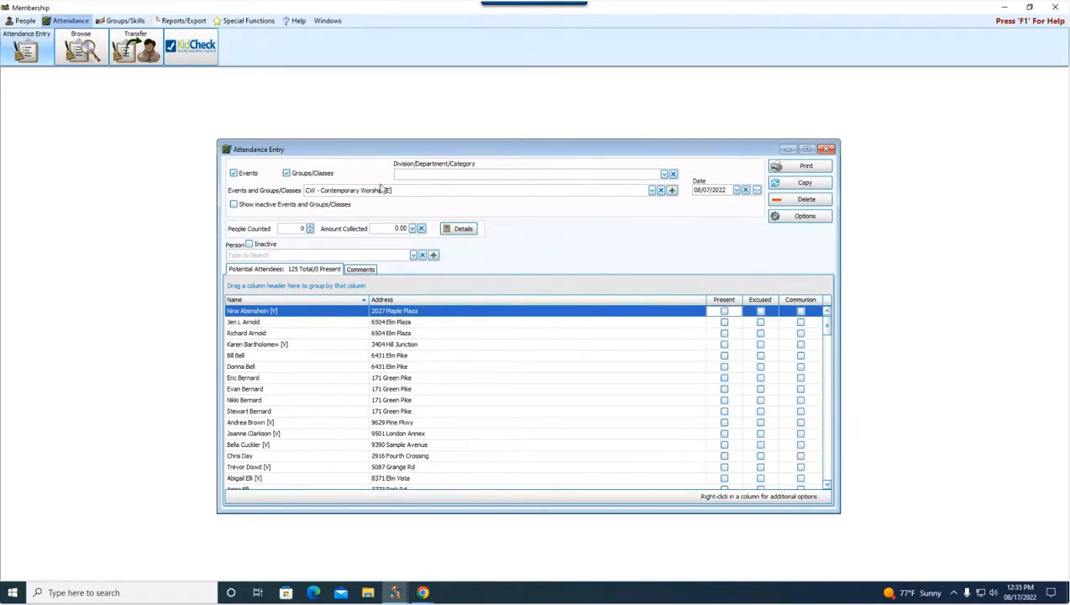
Step: Change the attendance date for Contemporary Worship to 08/14/2022
click(652, 190)
click(652, 191)
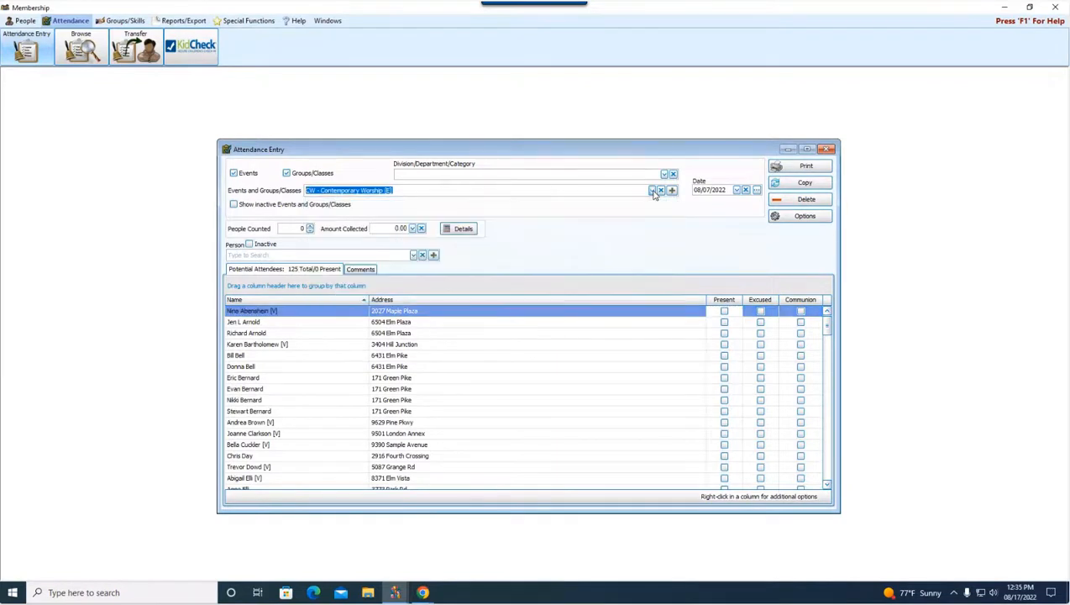
click(737, 191)
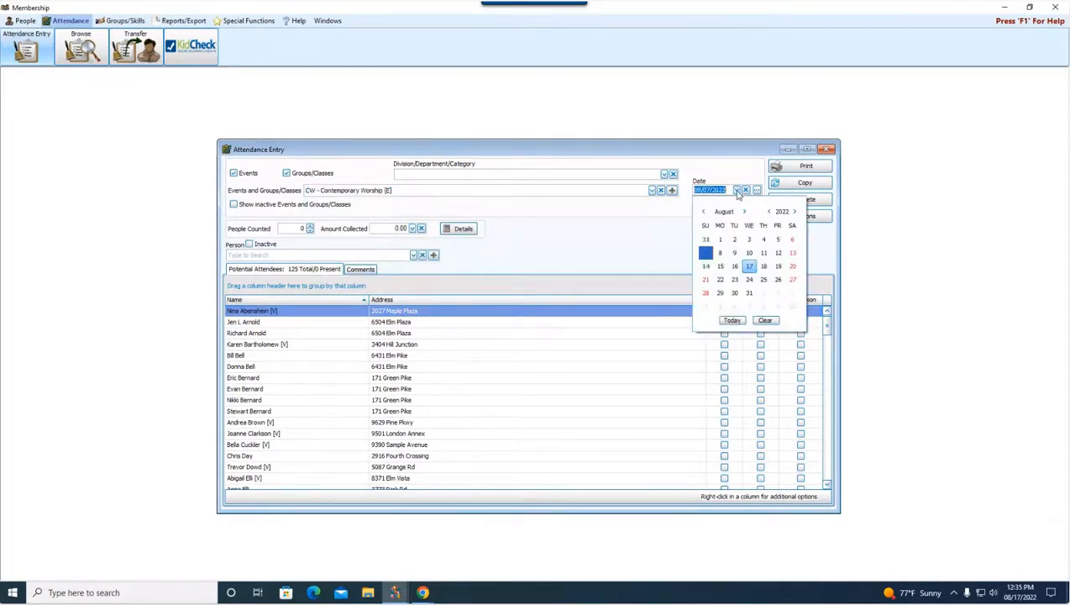
click(706, 266)
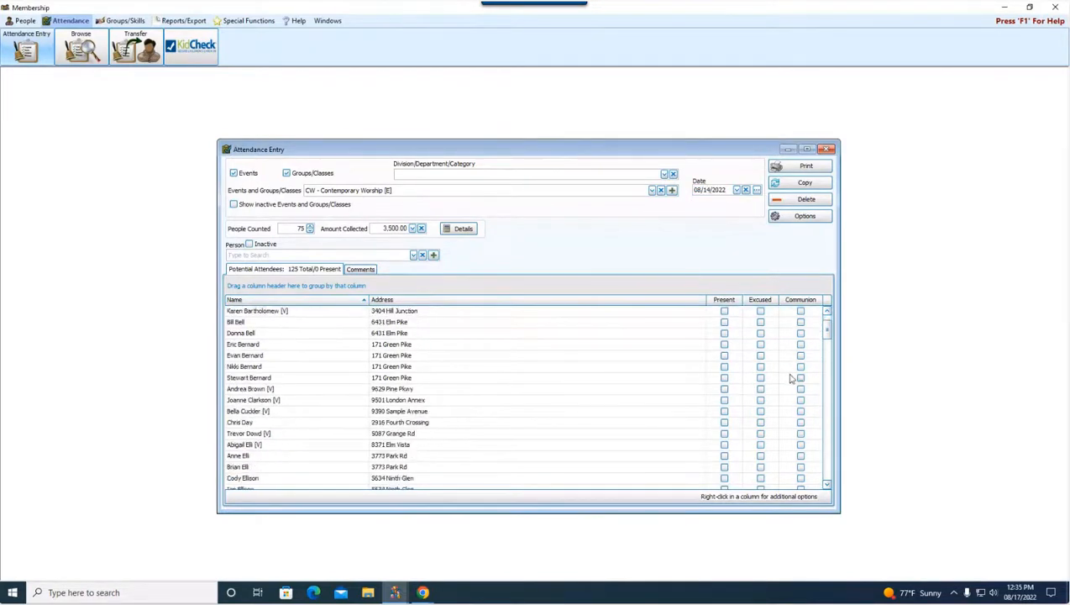
Step: Switch the attendance entry to the Sunday AM Worship event
click(651, 191)
click(652, 191)
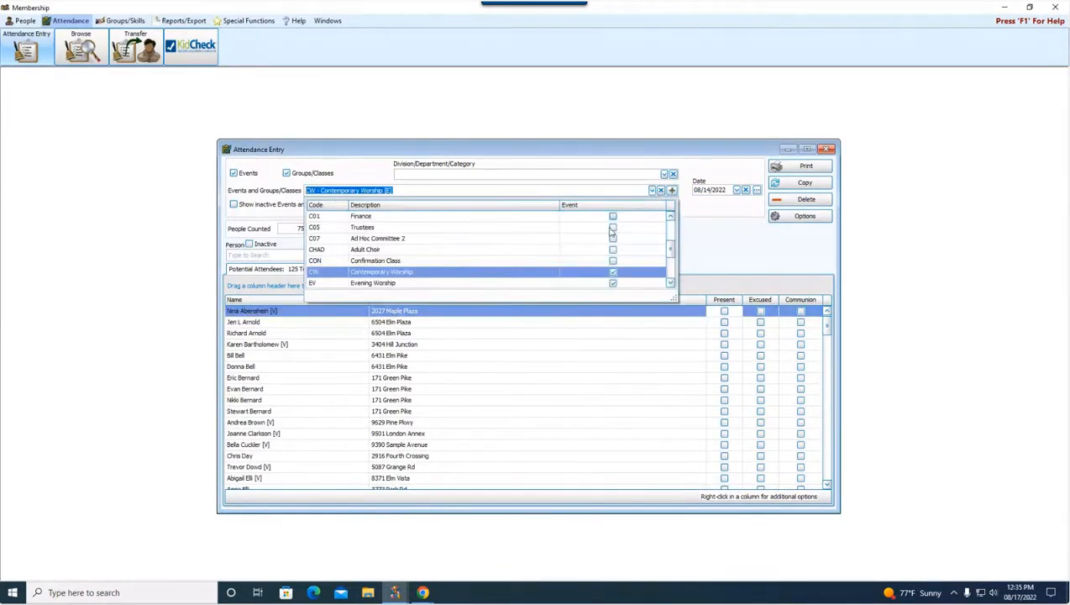
scroll(444, 267, down, 1)
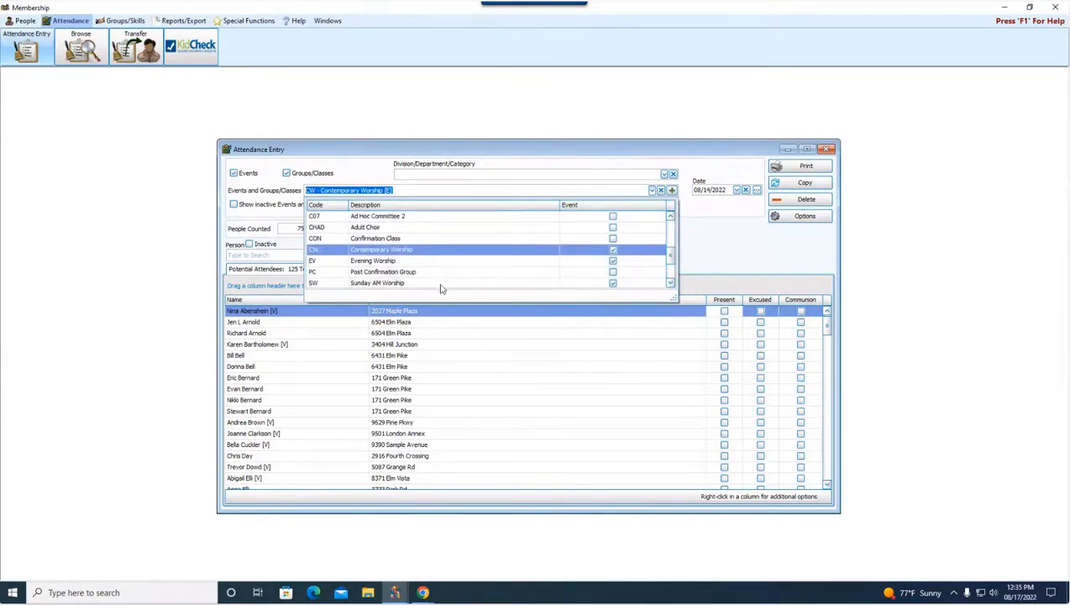
click(441, 283)
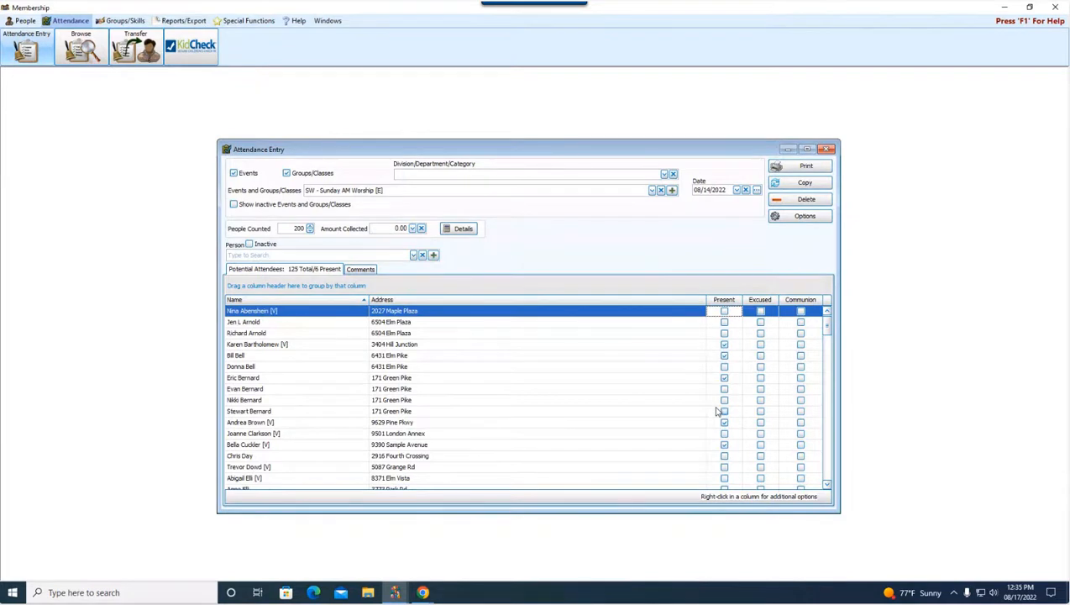
Step: Clear Present for the fourth listed person, mark the 3rd, 10th, 15th and 16th people present, and close attendance entry
click(724, 344)
click(723, 333)
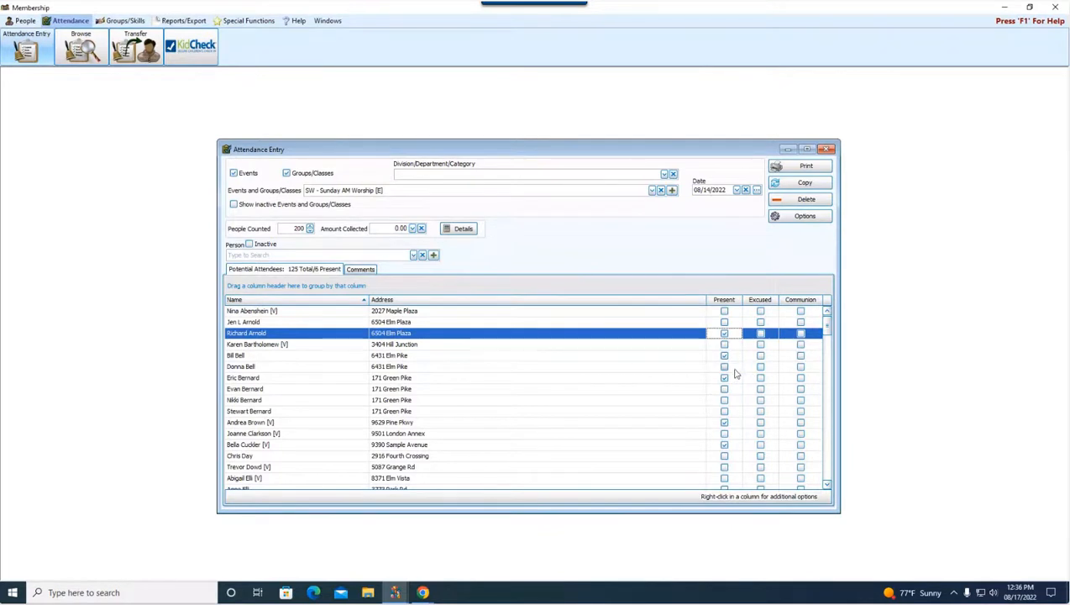
click(723, 411)
scroll(727, 437, down, 2)
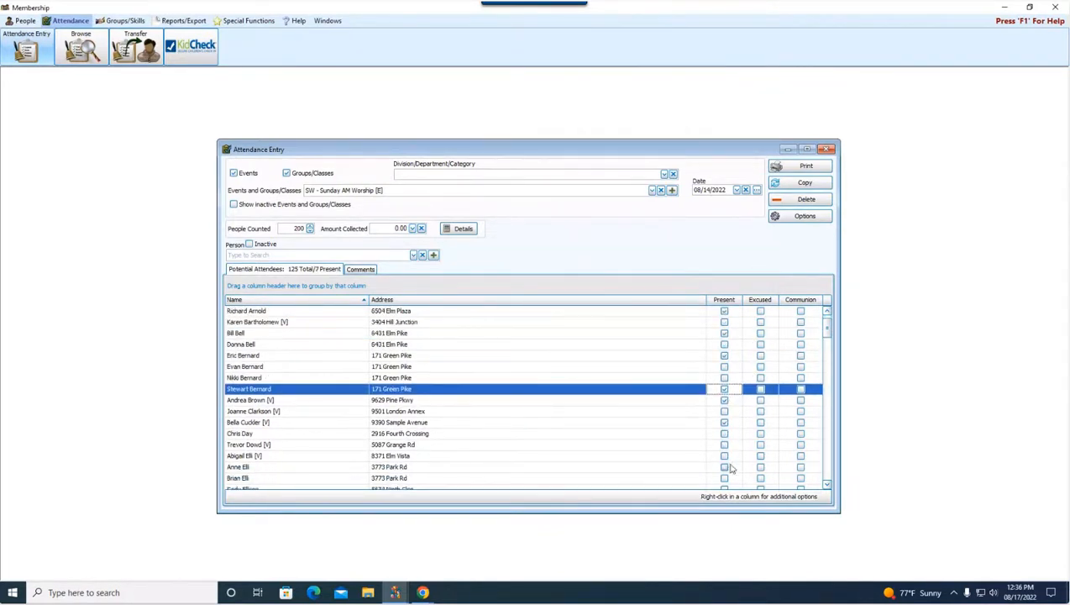
click(724, 445)
click(724, 433)
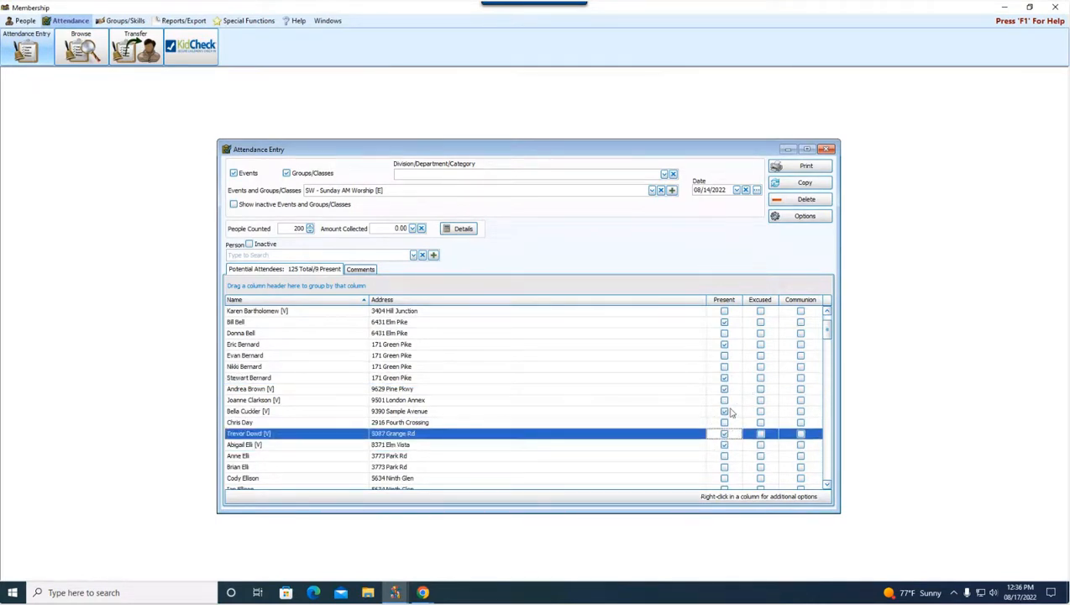
click(828, 151)
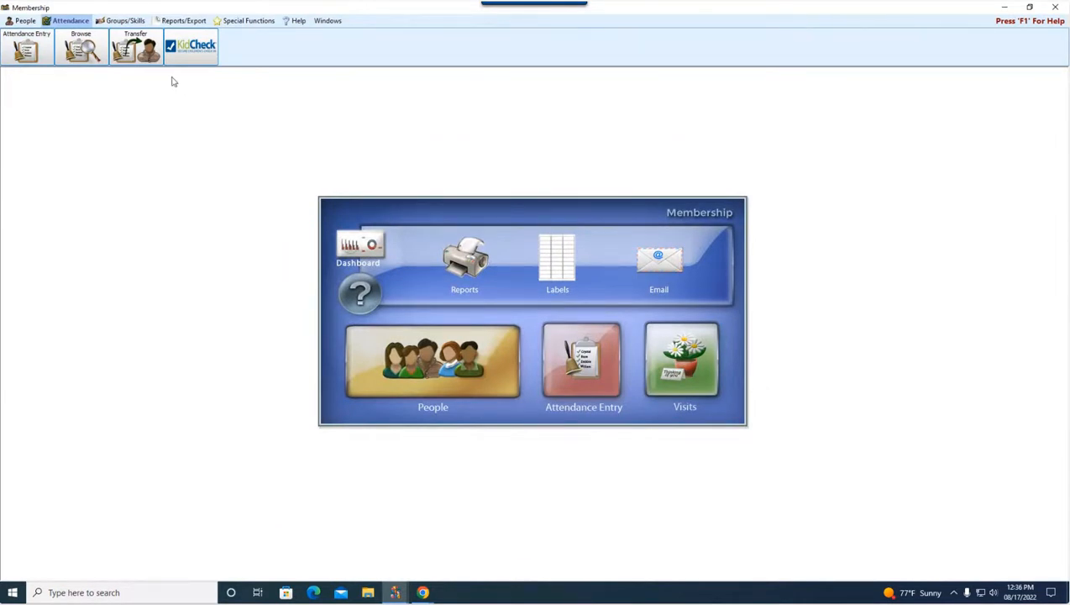
Step: Reopen attendance entry and load Sunday AM Worship for 08/14/2022
click(38, 52)
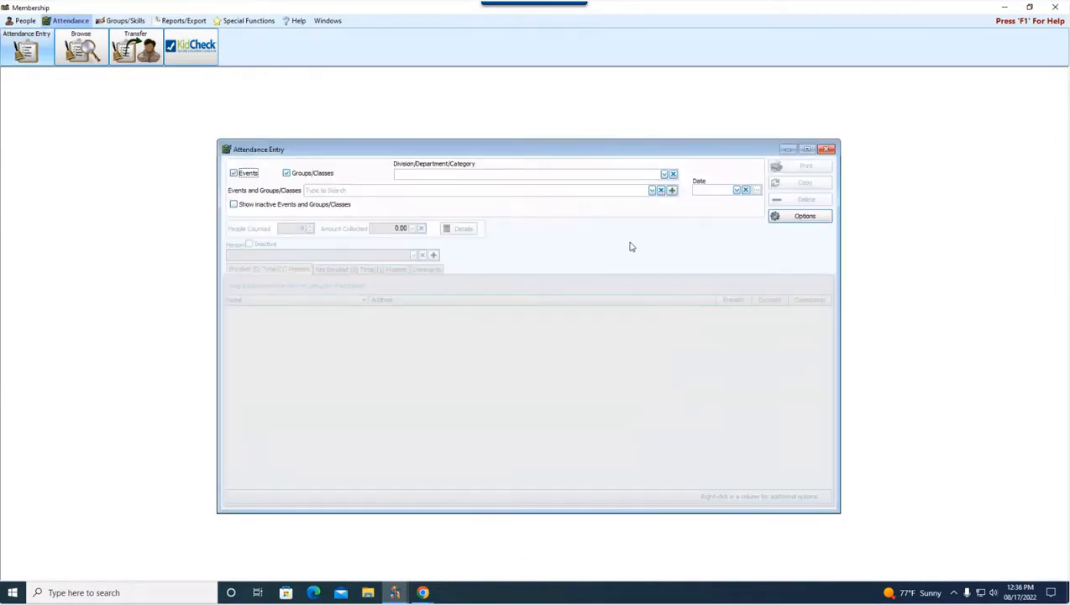
click(652, 191)
scroll(559, 263, down, 1)
scroll(560, 263, down, 4)
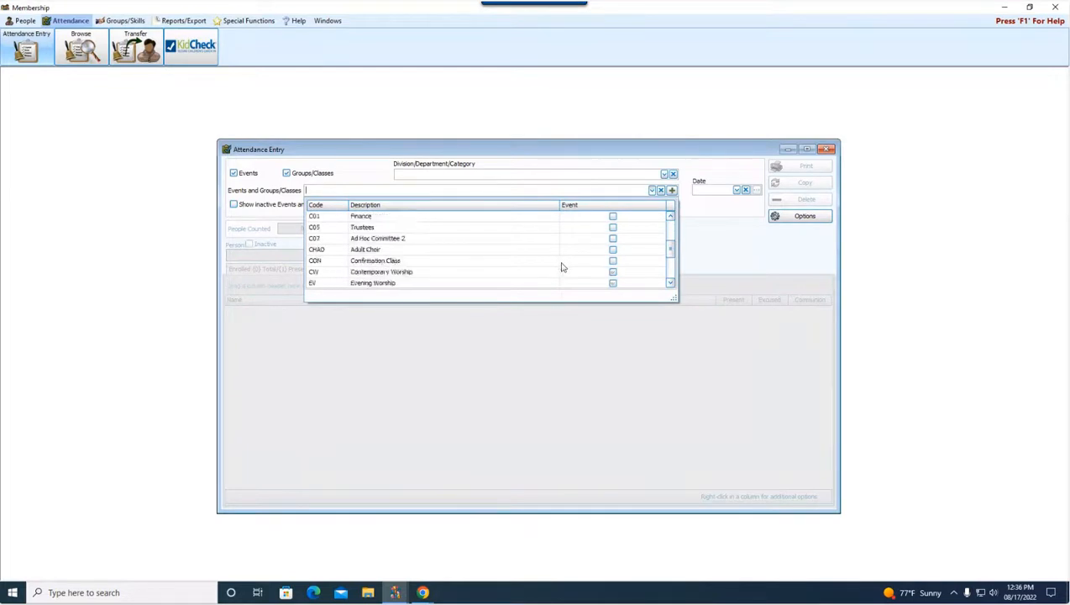
scroll(475, 270, down, 1)
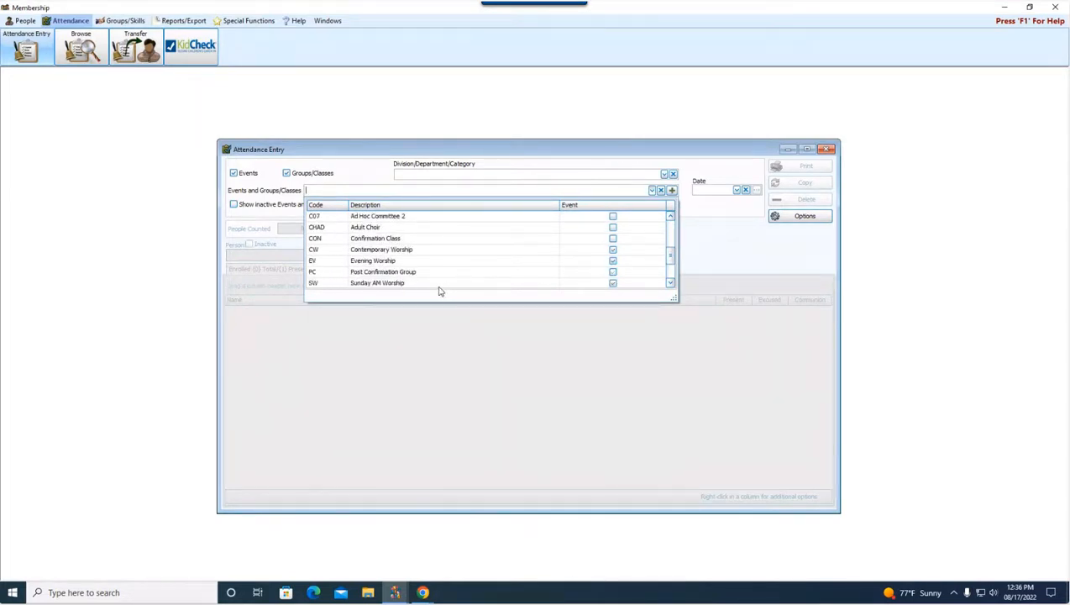
click(439, 284)
click(736, 190)
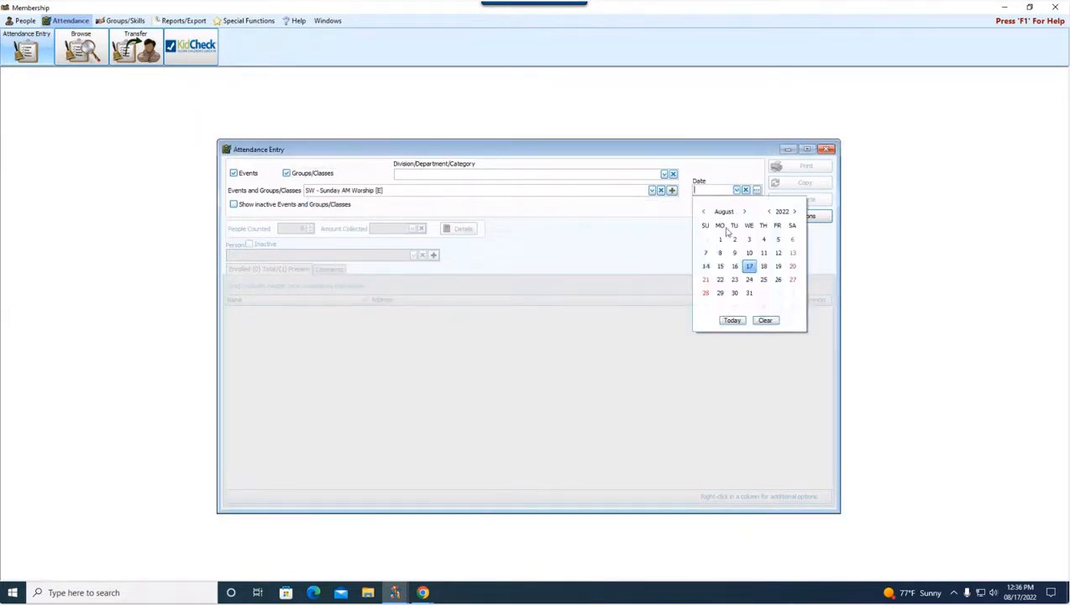
click(705, 267)
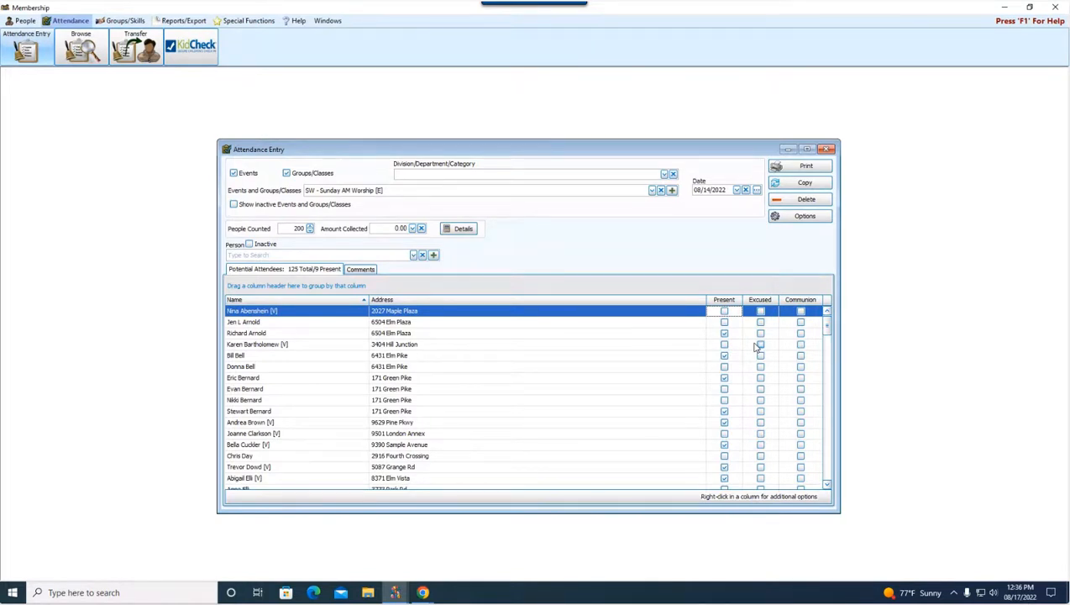
Step: Set the Sunday AM Worship attendance date to 08/17/2022
click(652, 191)
click(737, 190)
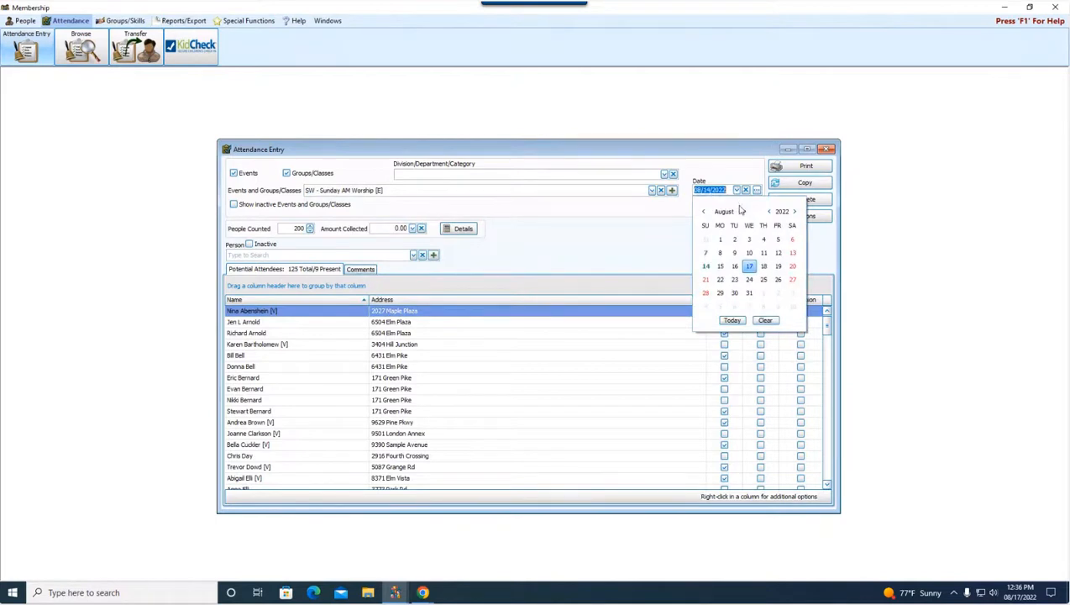
click(749, 266)
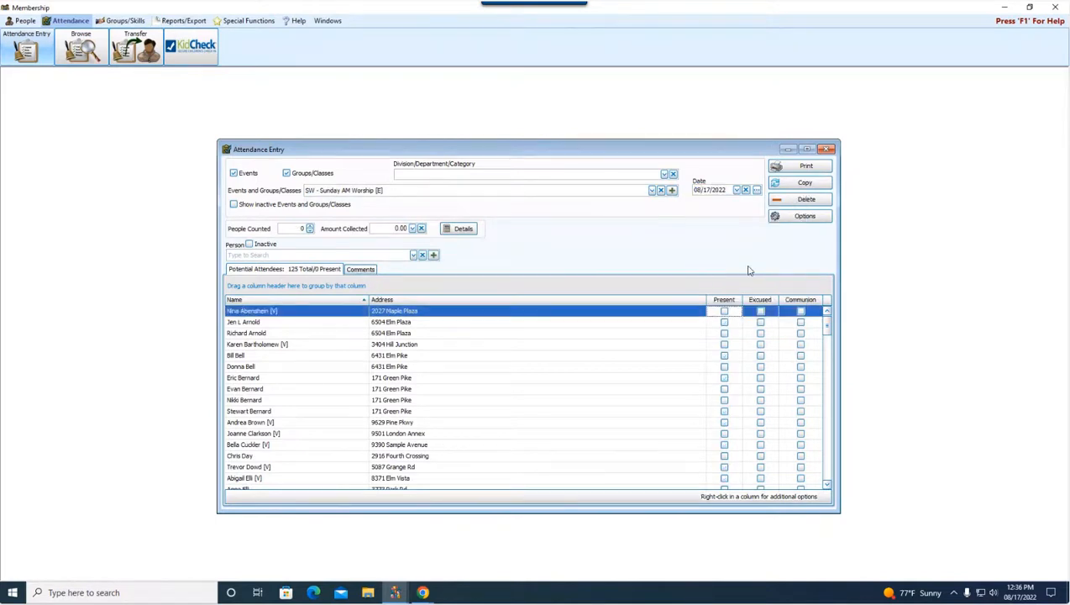
Step: Exclude groups and classes from the attendance selection and choose the Contemporary Worship event
click(651, 190)
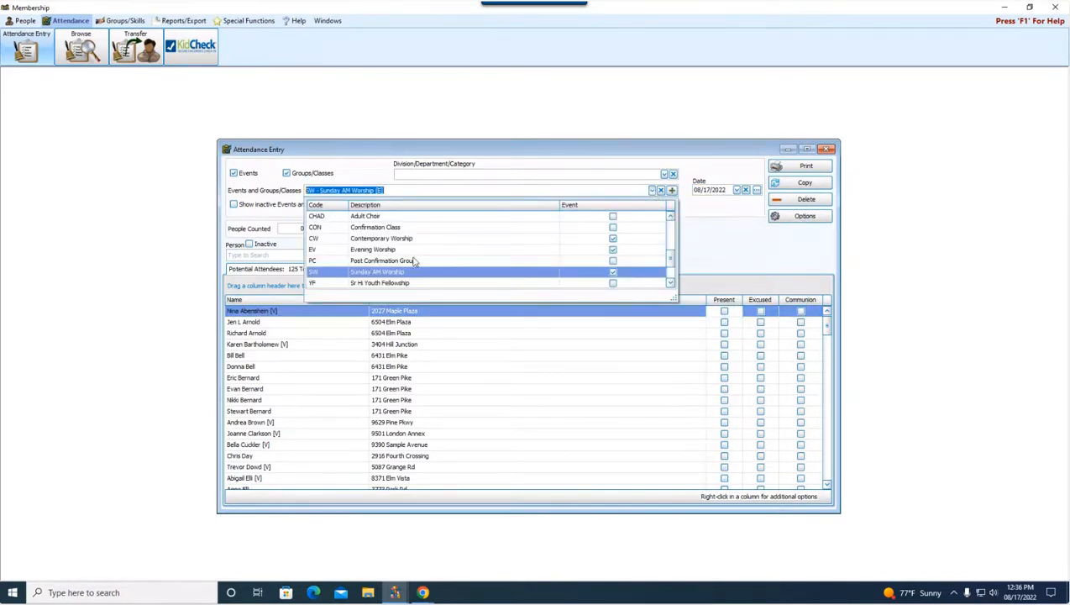
scroll(415, 268, down, 2)
click(288, 173)
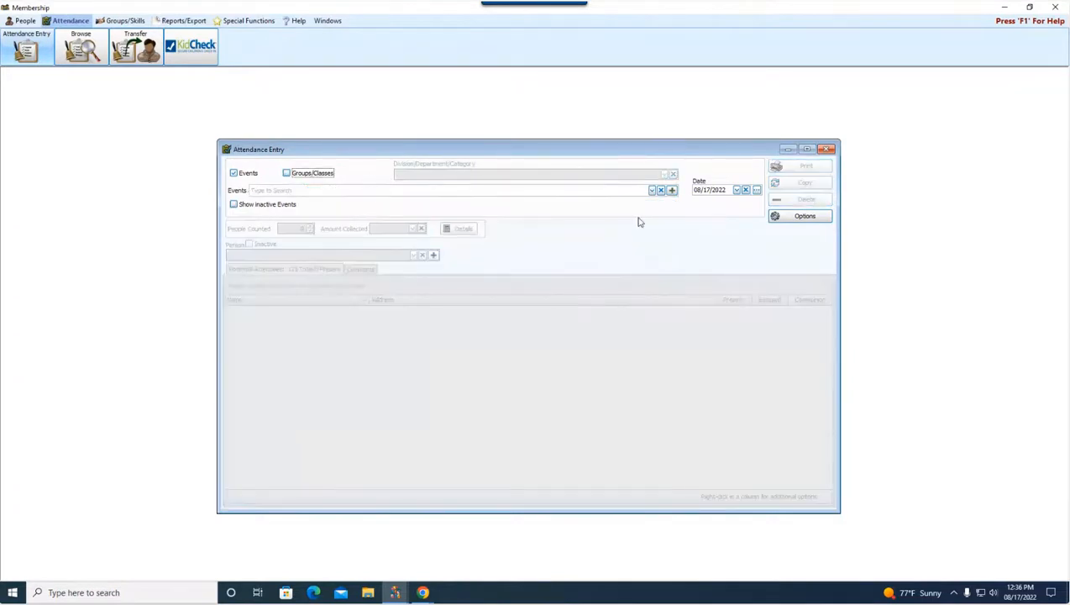
click(651, 190)
click(365, 219)
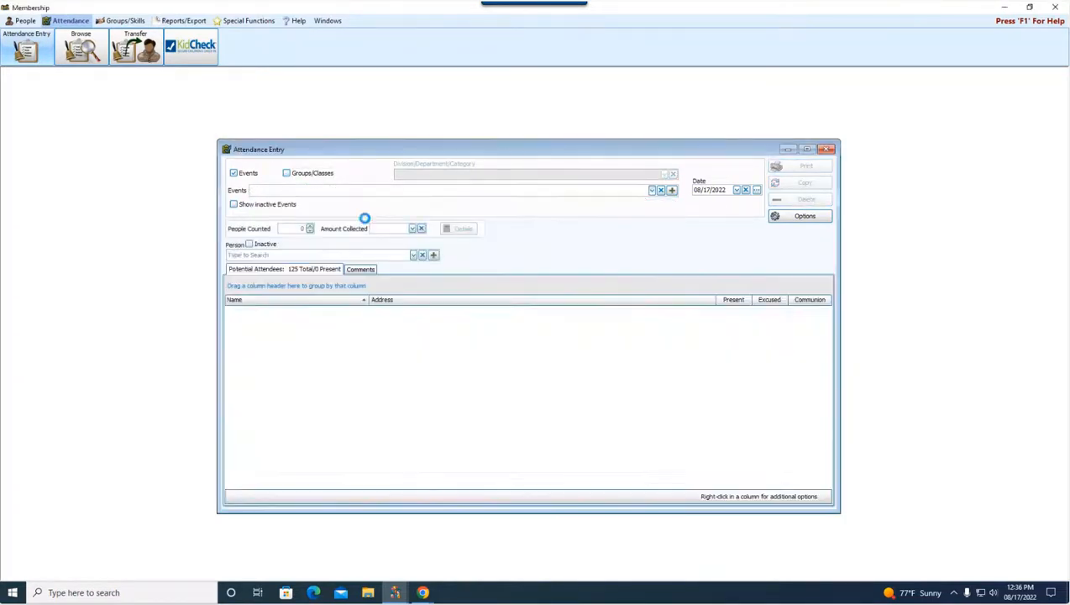
Step: Switch the attendance event to Evening Worship and pick the date 08/17/2022
click(652, 190)
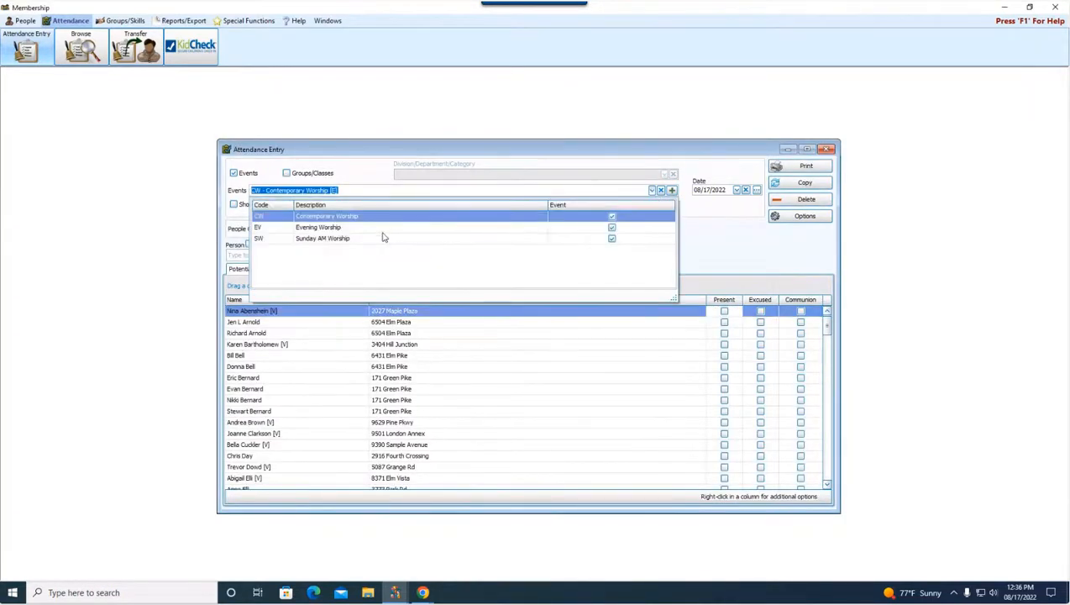
click(420, 227)
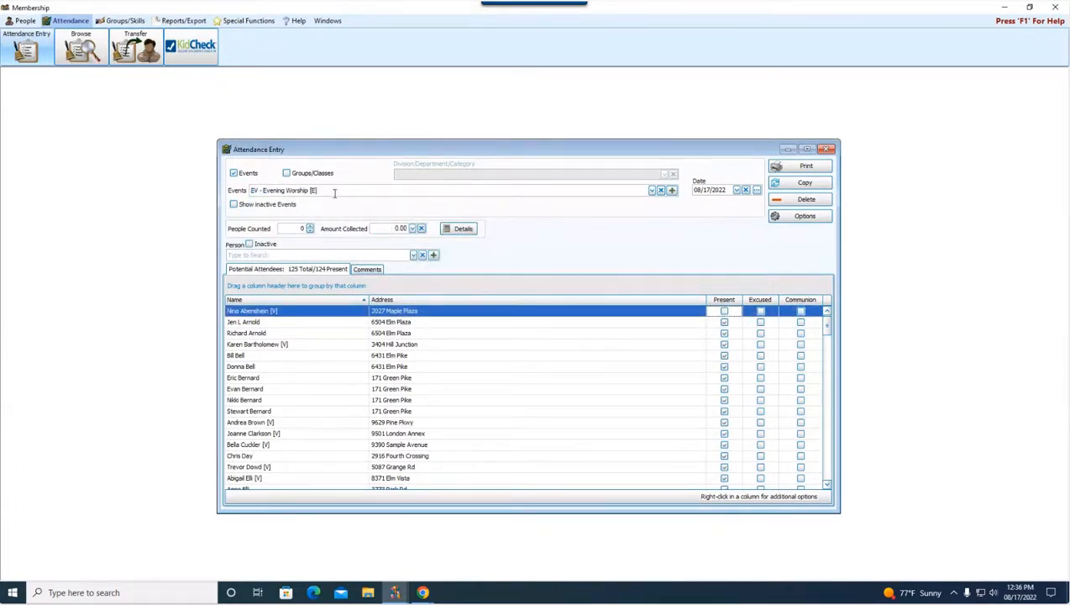
click(737, 190)
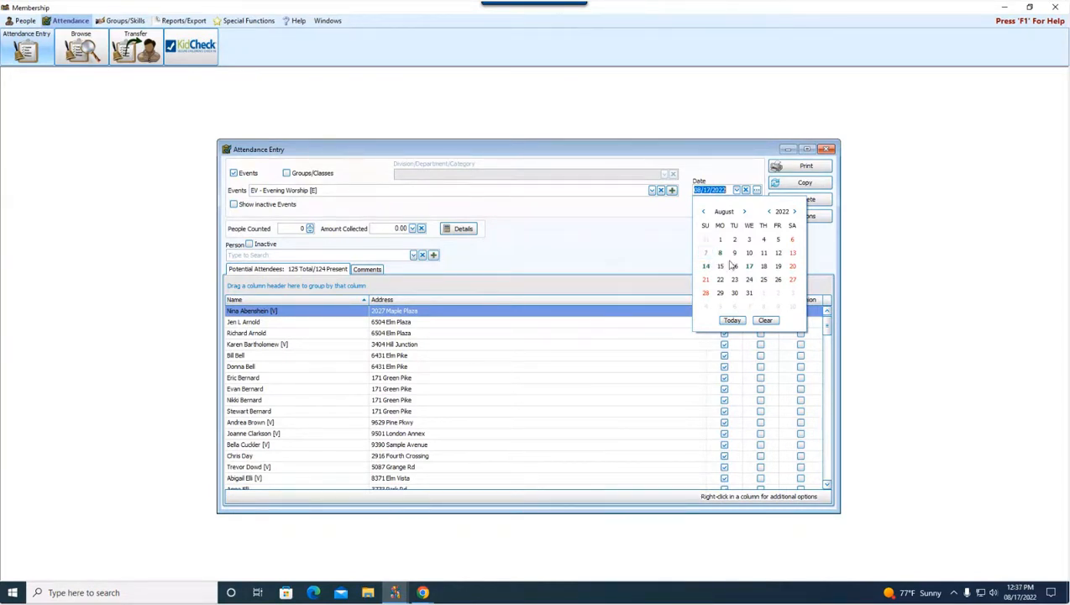
click(749, 266)
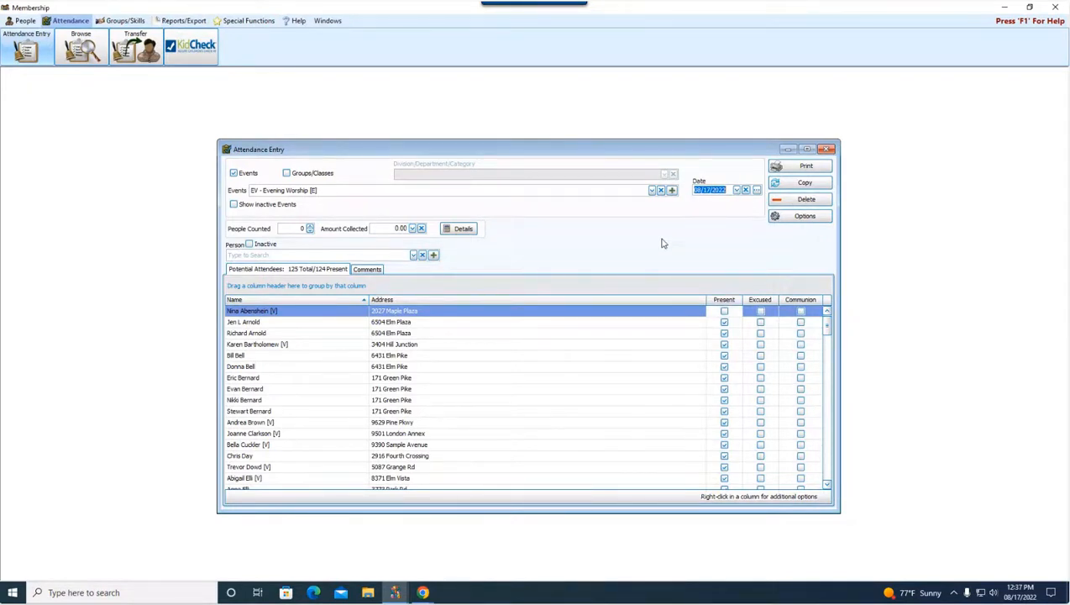
Step: Start copying the Evening Worship attendance and set the destination date to 08/07/2022
click(804, 184)
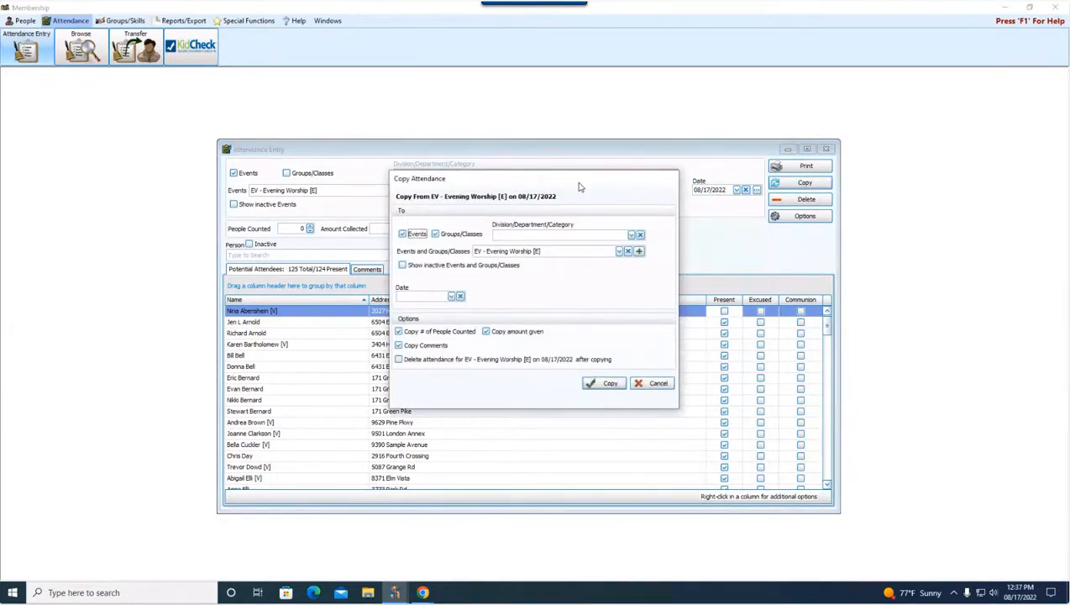
drag(578, 186, 555, 193)
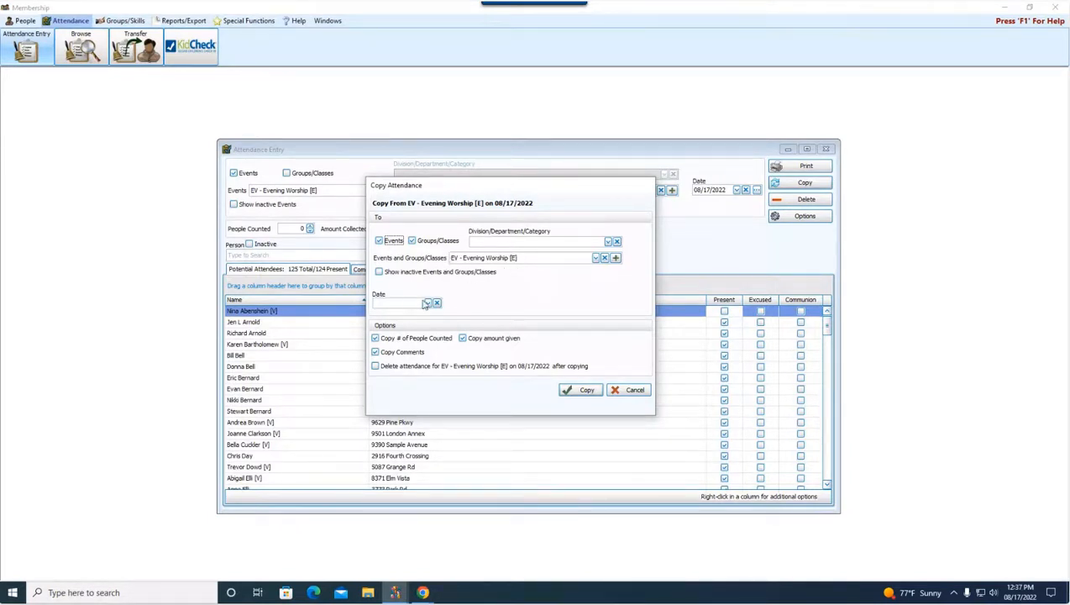
click(427, 304)
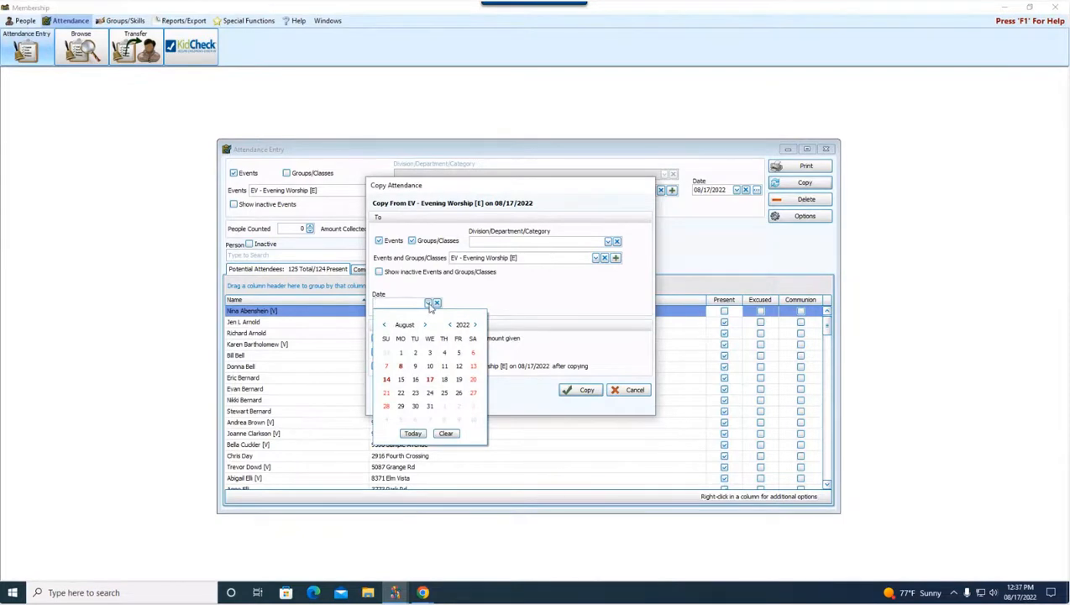
click(385, 367)
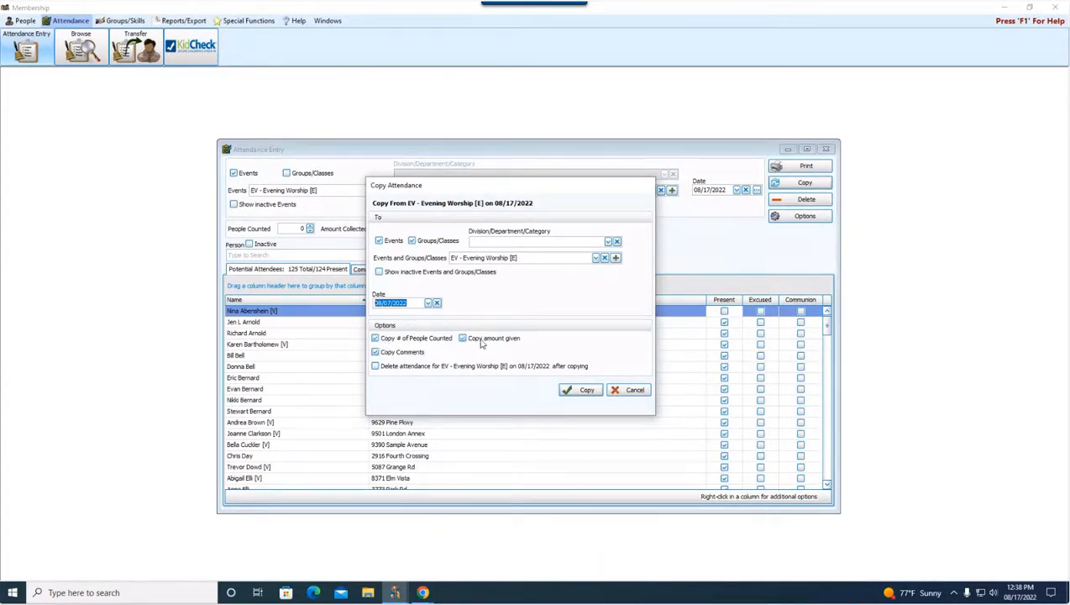
Step: Copy the Evening Worship attendance to 08/07/2022, with the 08/17/2022 attendance deleted after copying
drag(510, 191, 619, 188)
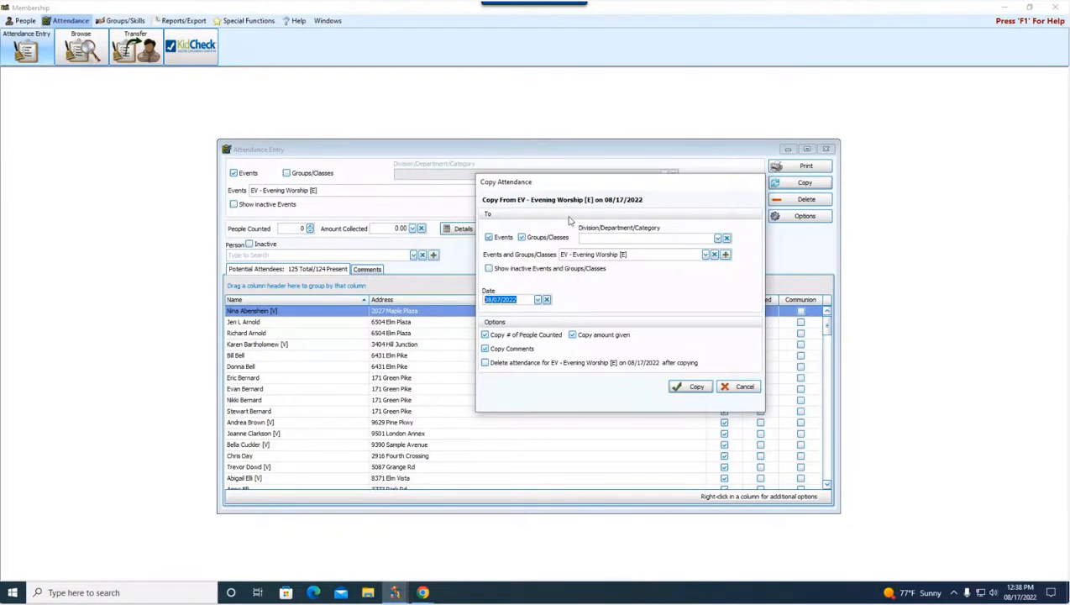
drag(573, 183, 470, 192)
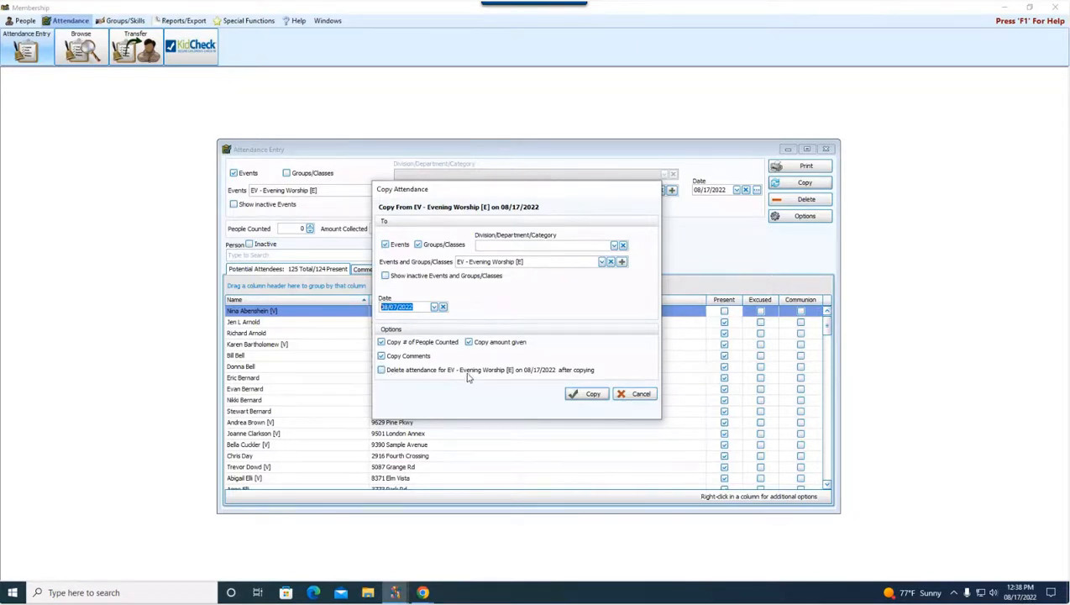
click(422, 375)
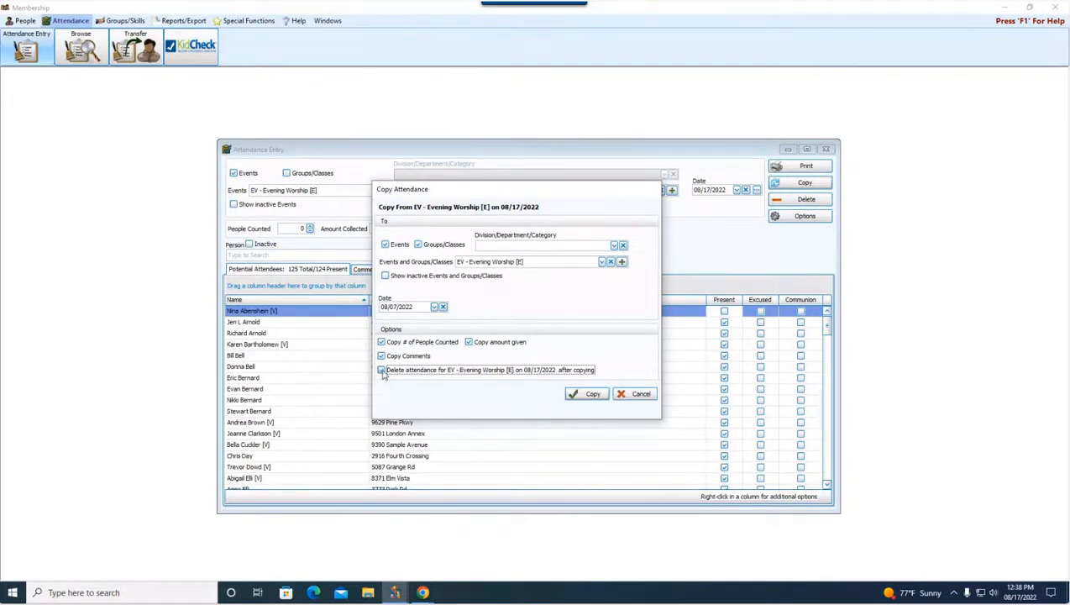
click(584, 395)
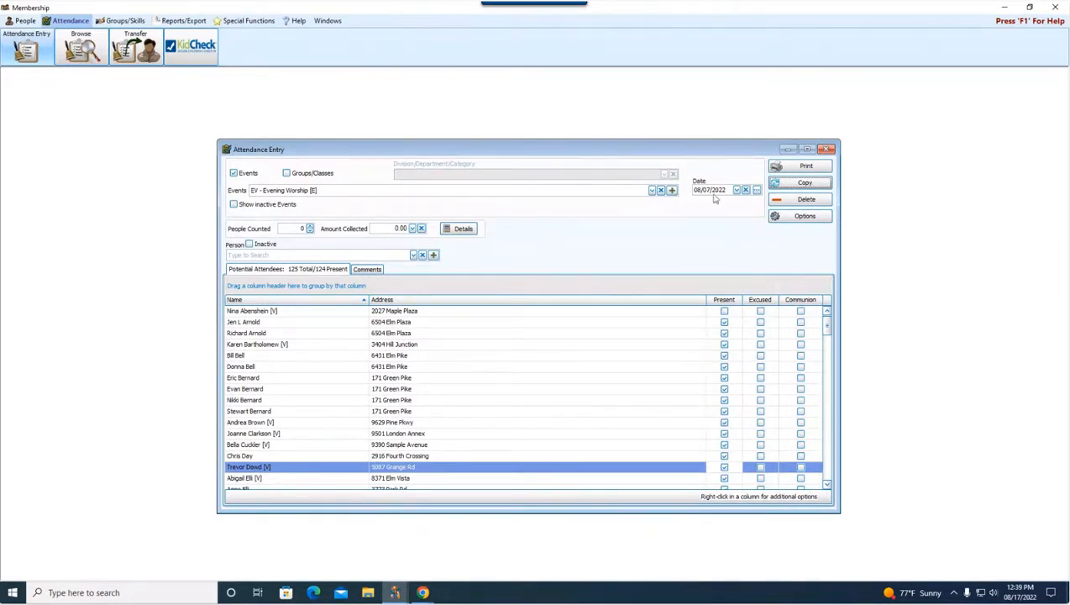
Step: Switch the attendance event to Contemporary Worship and set the date to 08/14/2022
click(652, 191)
click(373, 220)
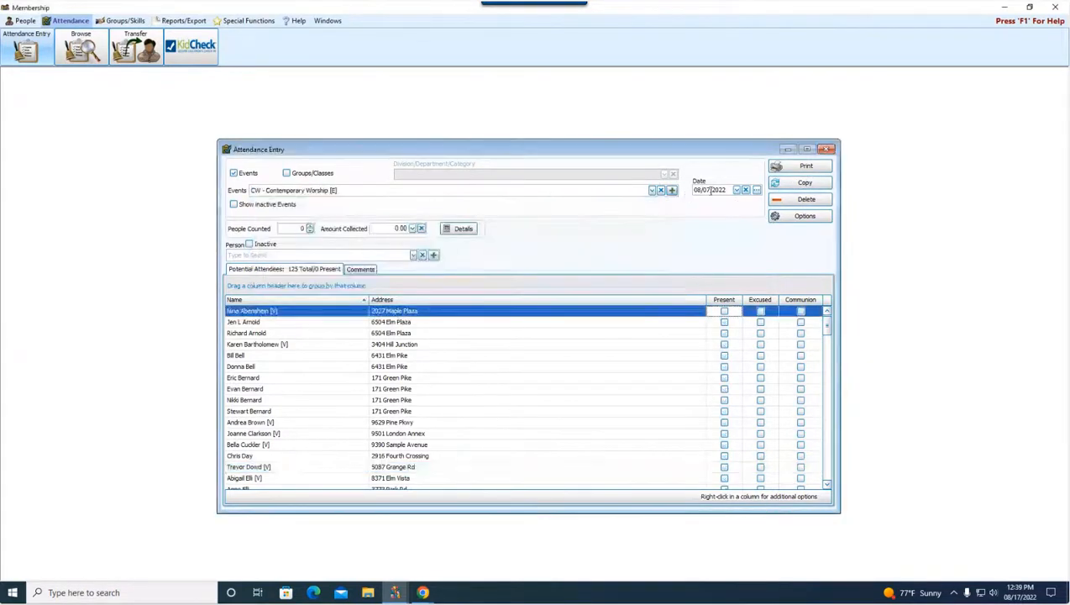
click(737, 191)
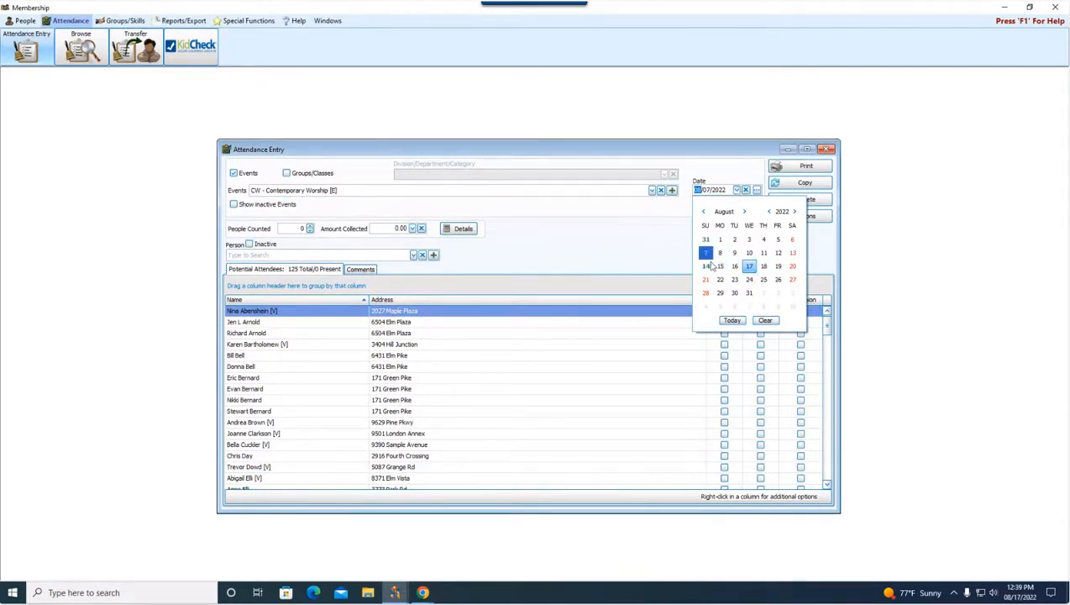
click(707, 266)
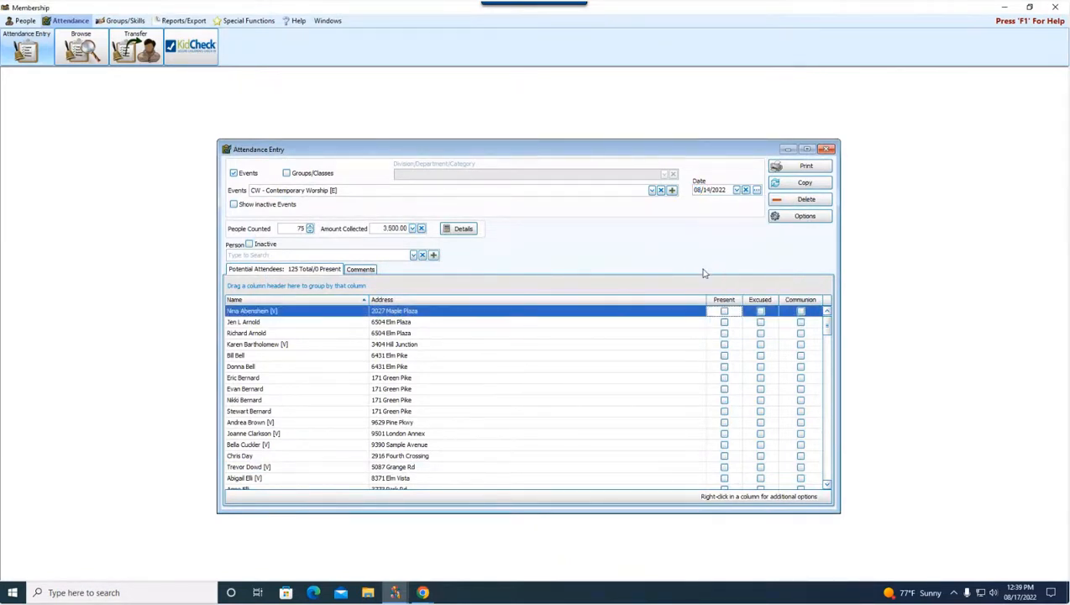
Step: Delete all Sunday AM Worship attendance for 08/14/2022 and reselect that date to check the entry
click(652, 190)
key(Escape)
click(820, 201)
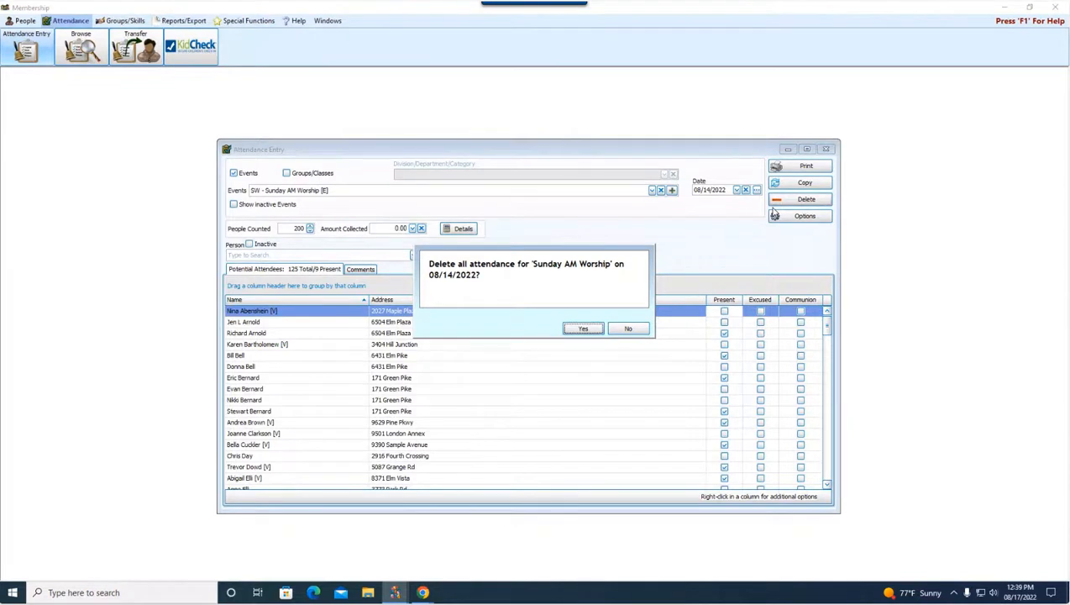
click(581, 329)
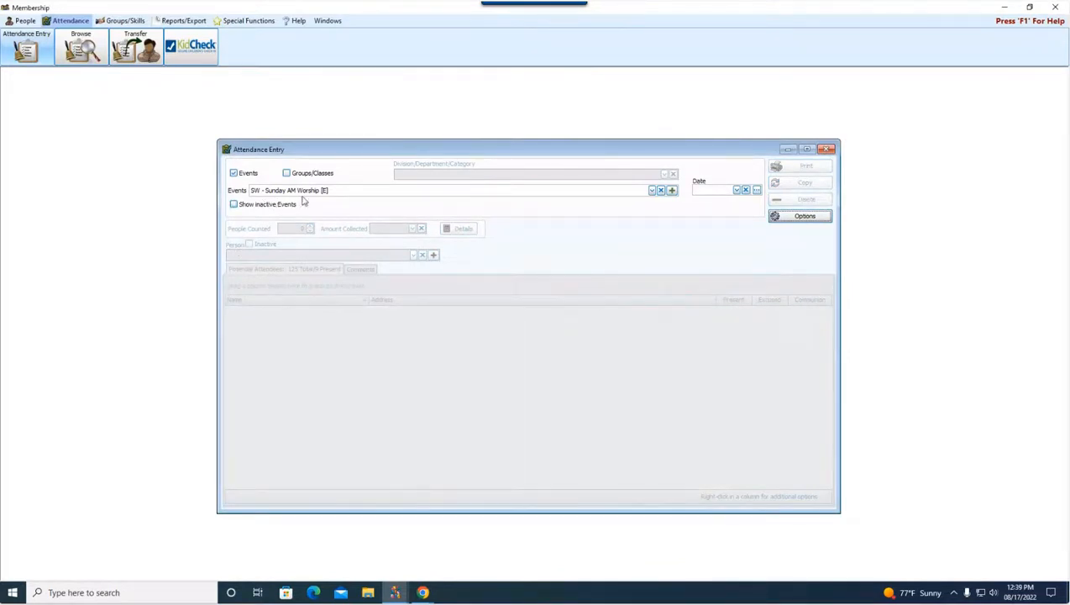
click(736, 190)
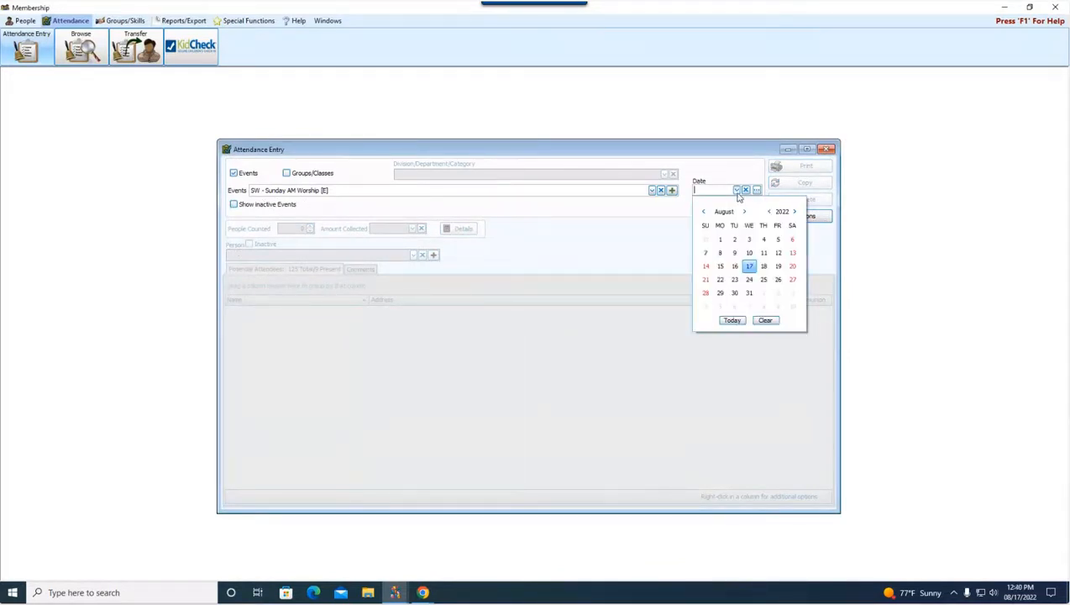
click(705, 266)
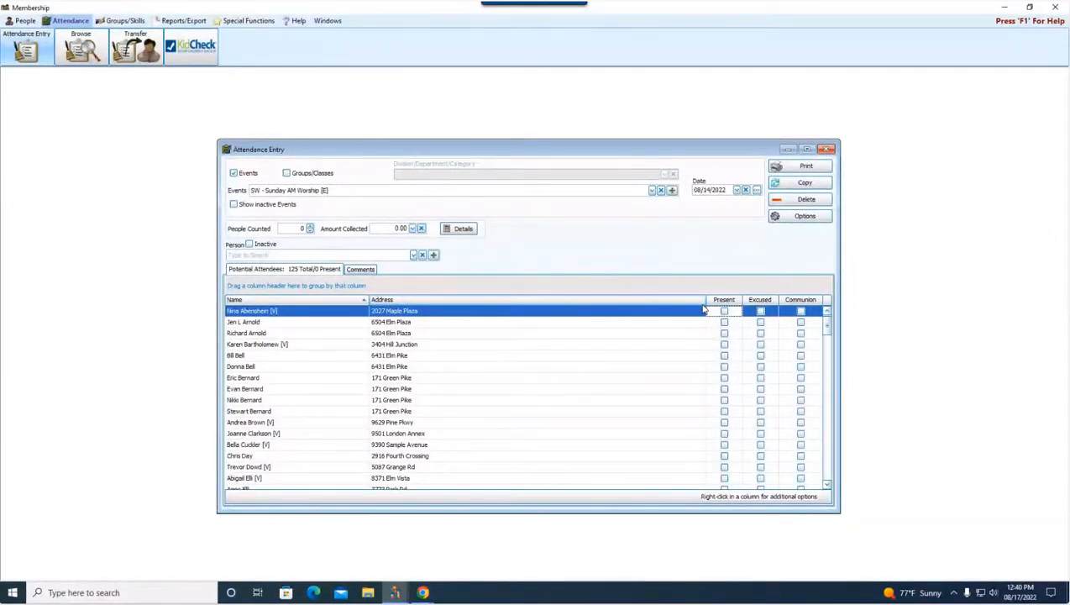
Step: Switch the attendance event to Evening Worship and set the date to 08/07/2022
click(651, 190)
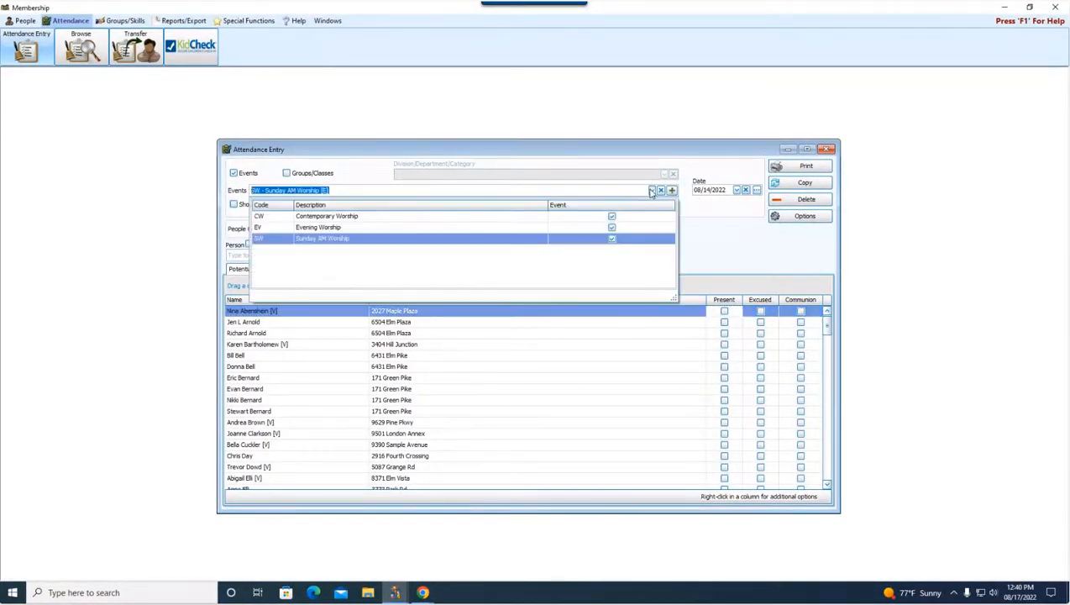
click(382, 227)
click(737, 190)
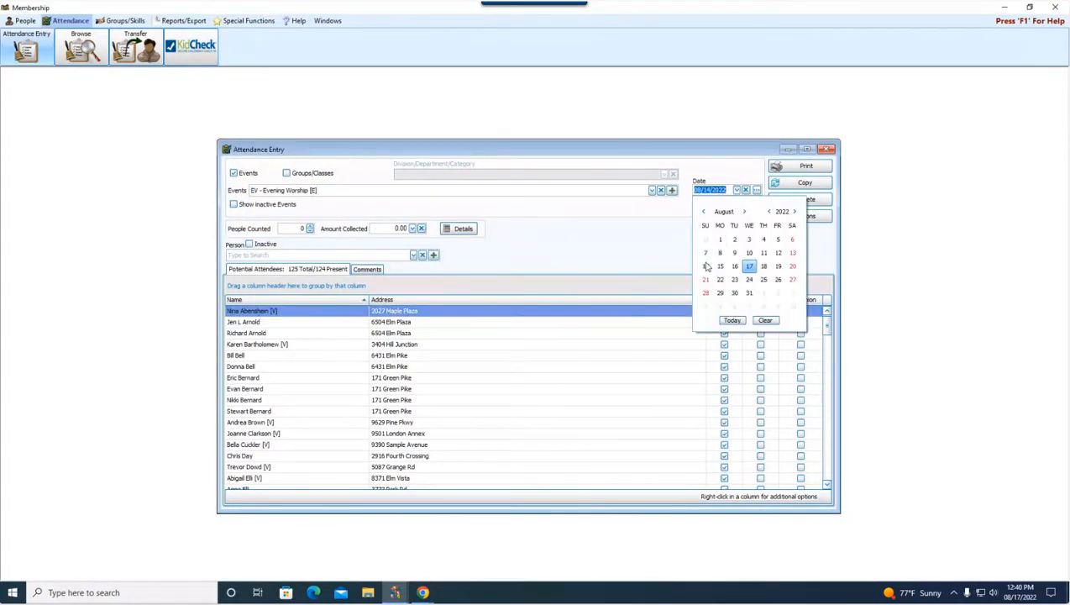
click(705, 257)
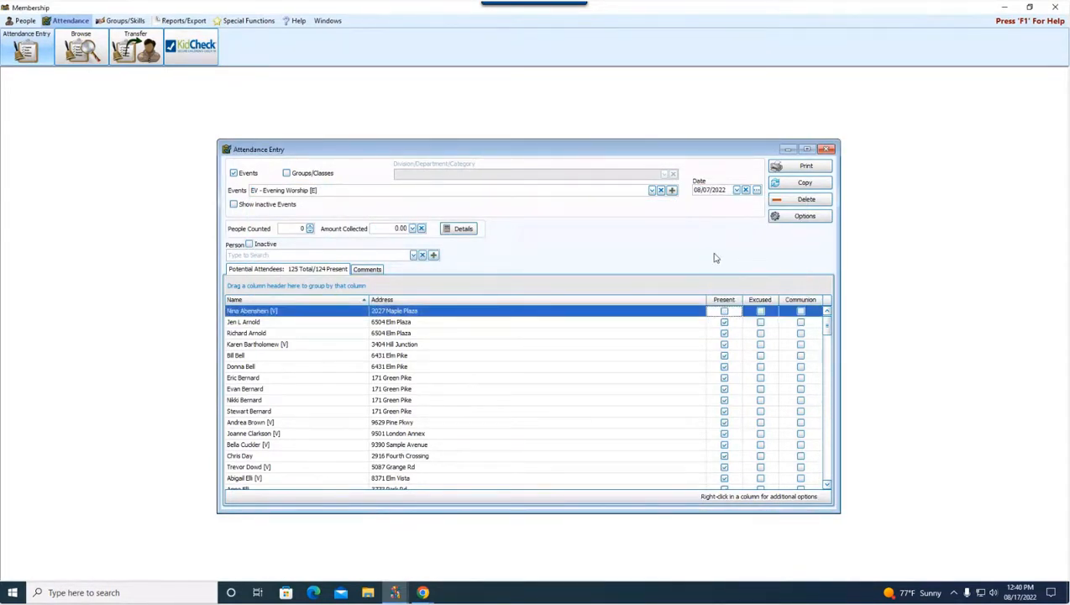
Step: Review the Report/Directory/Export layout options for the Evening Worship attendance and close them without printing
click(806, 166)
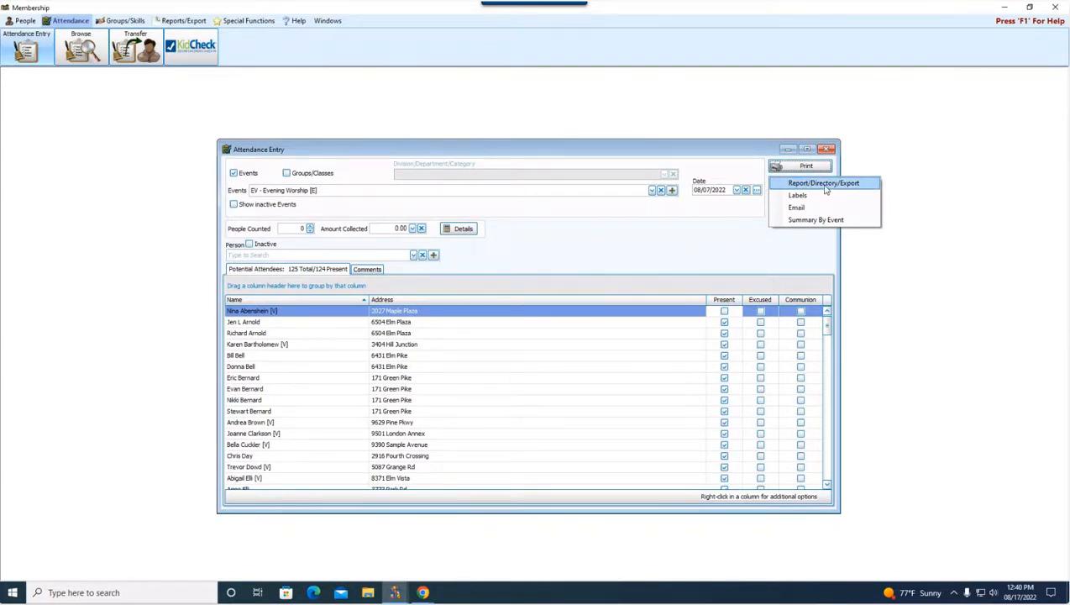
click(826, 188)
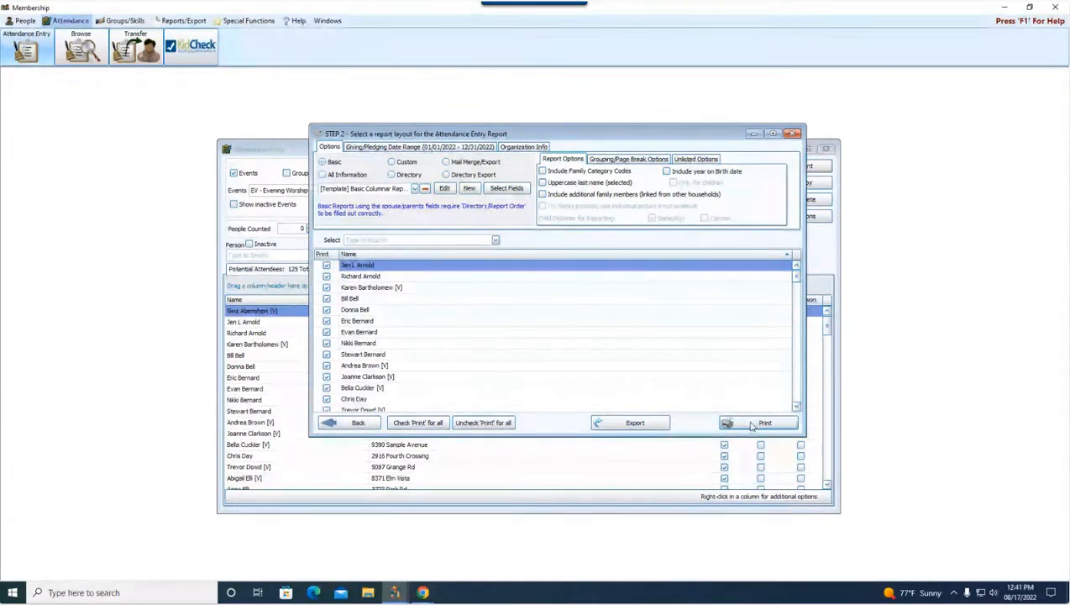
click(643, 424)
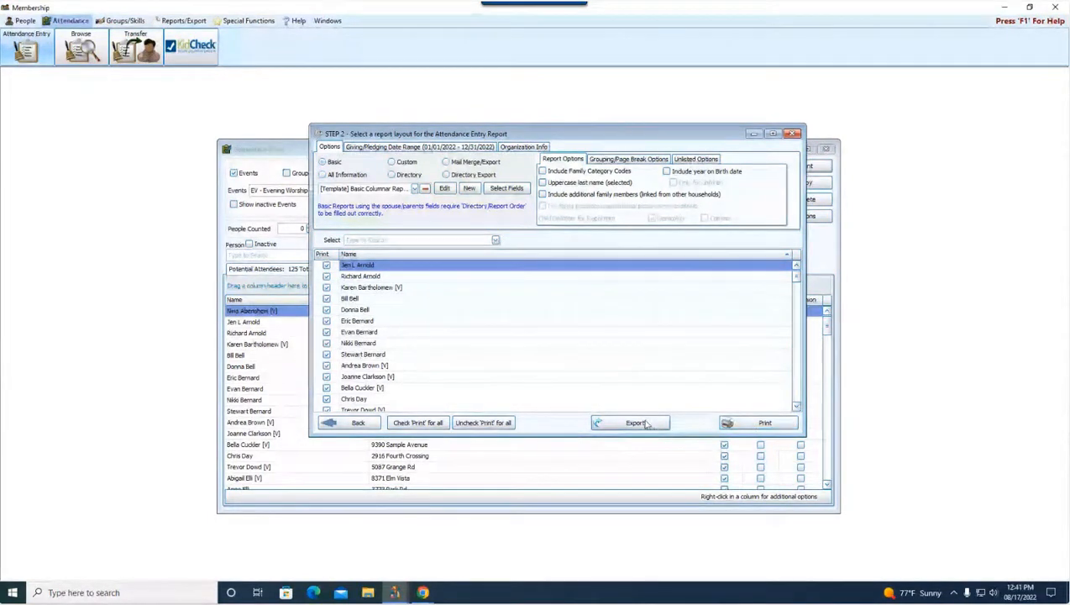
click(792, 133)
Step: Start printing labels for the Evening Worship attendees, using the [Template] Avery 5160 With Mailing Label layout and one label per family
click(804, 167)
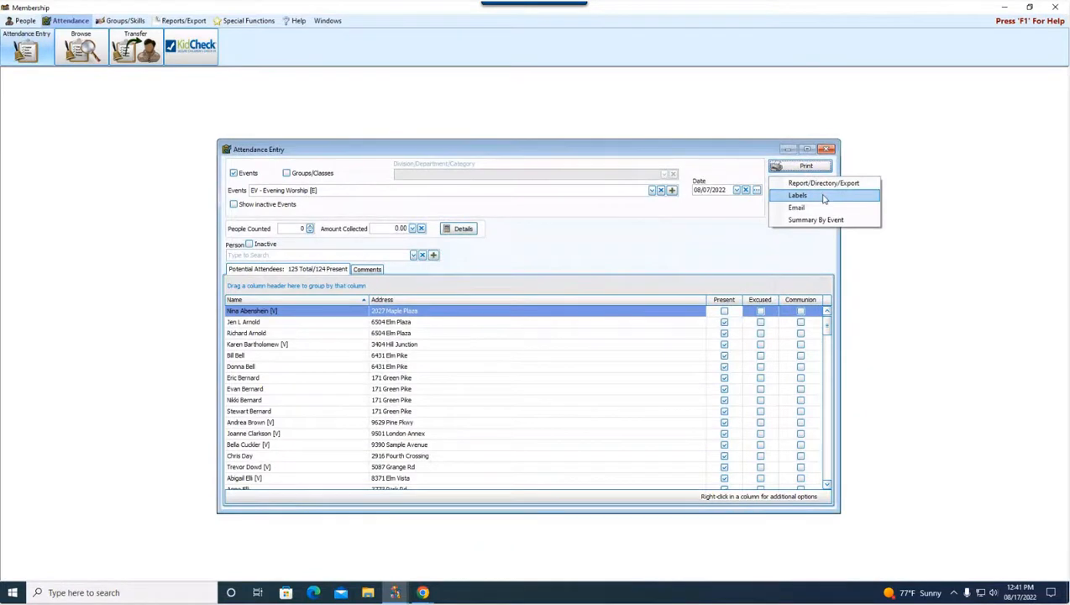
click(823, 198)
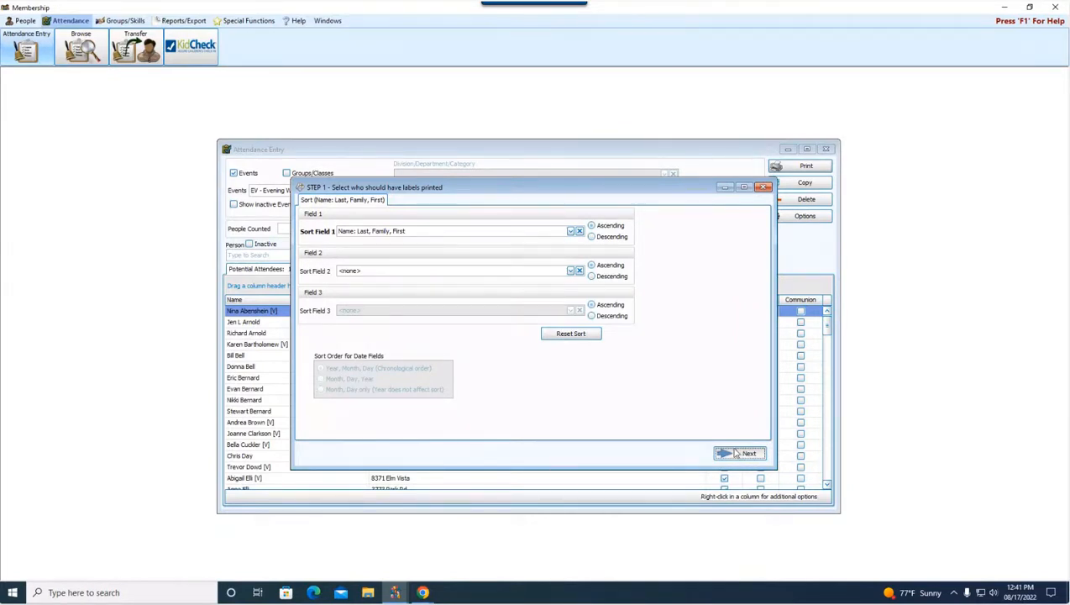
click(737, 454)
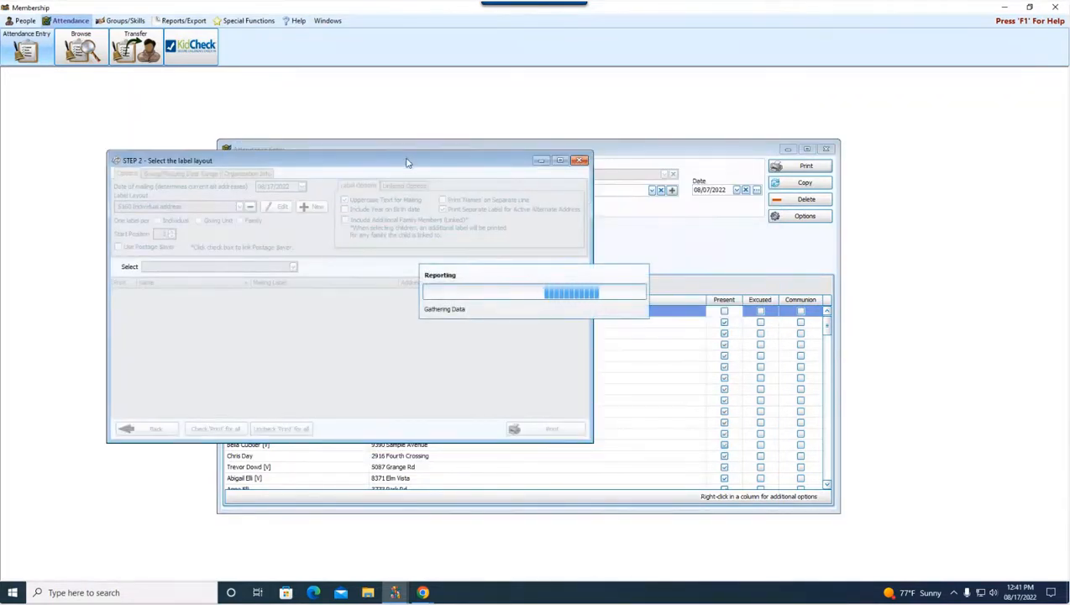
drag(407, 162, 610, 193)
click(439, 235)
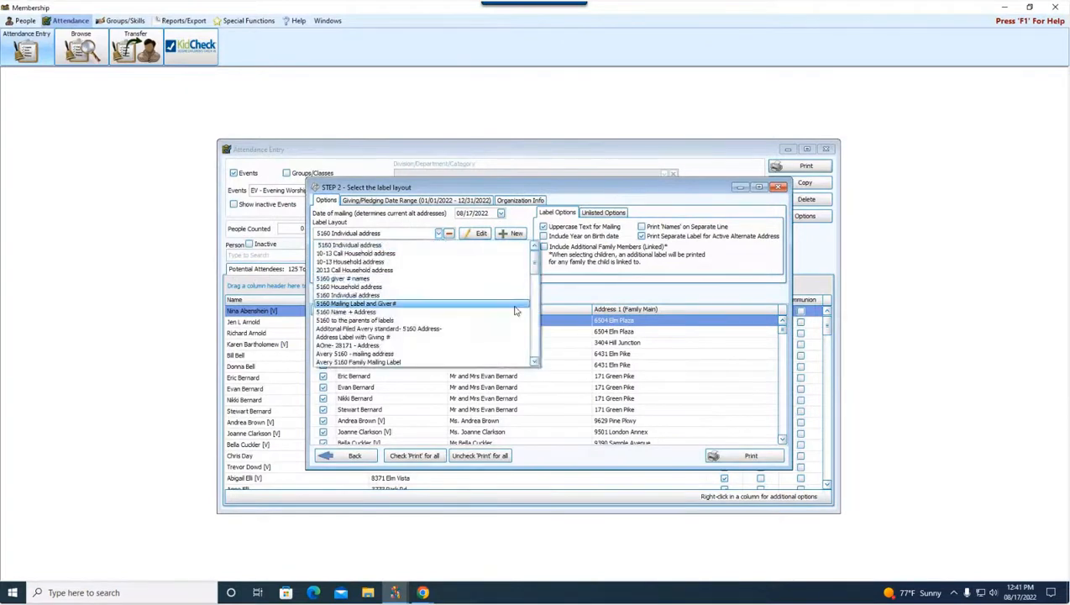
scroll(538, 352, down, 5)
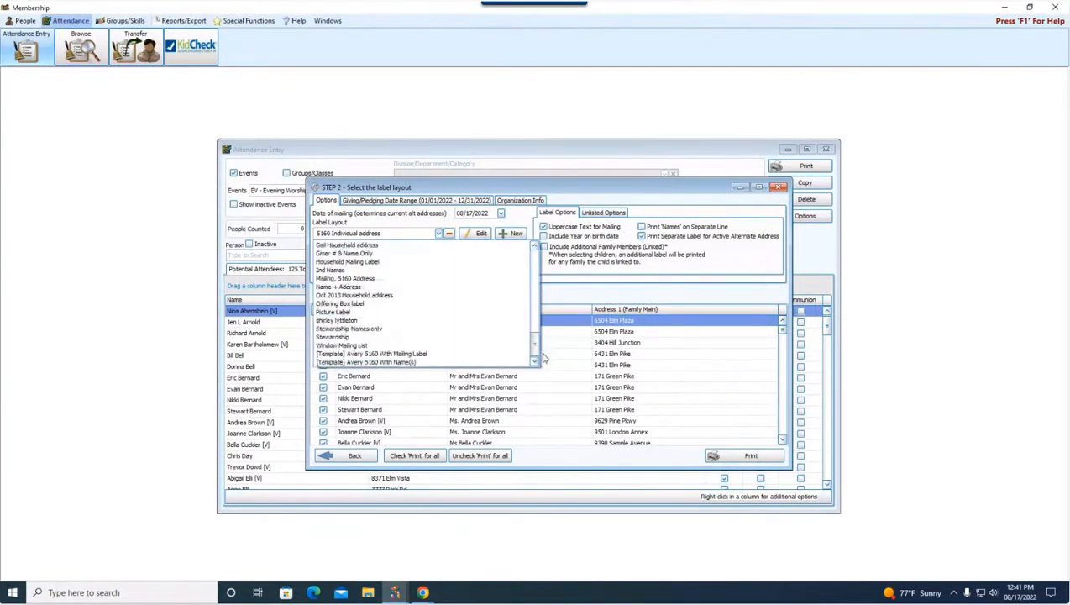
click(485, 354)
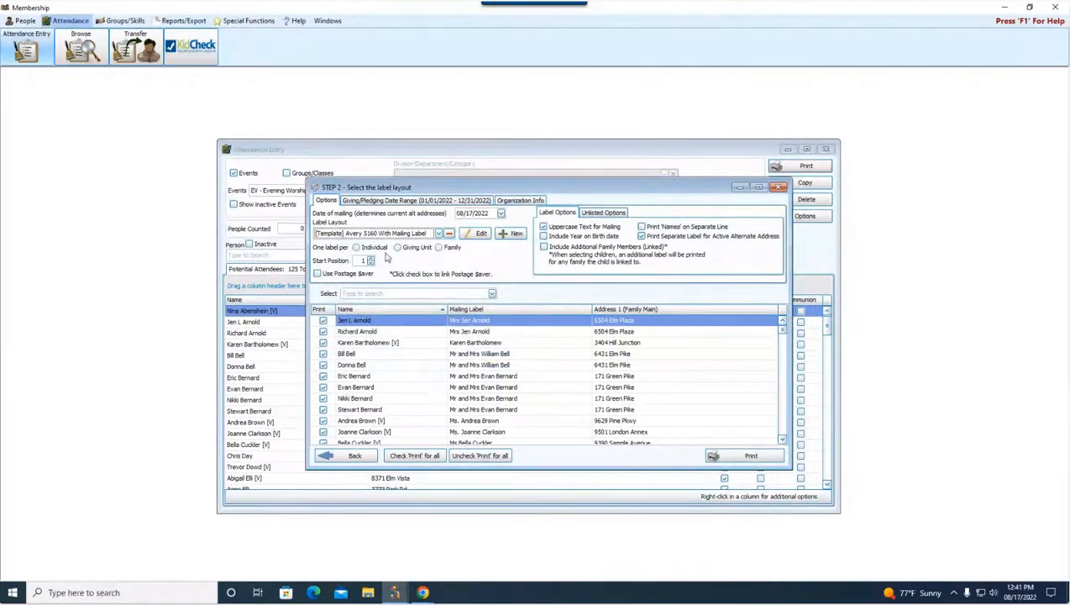
click(451, 248)
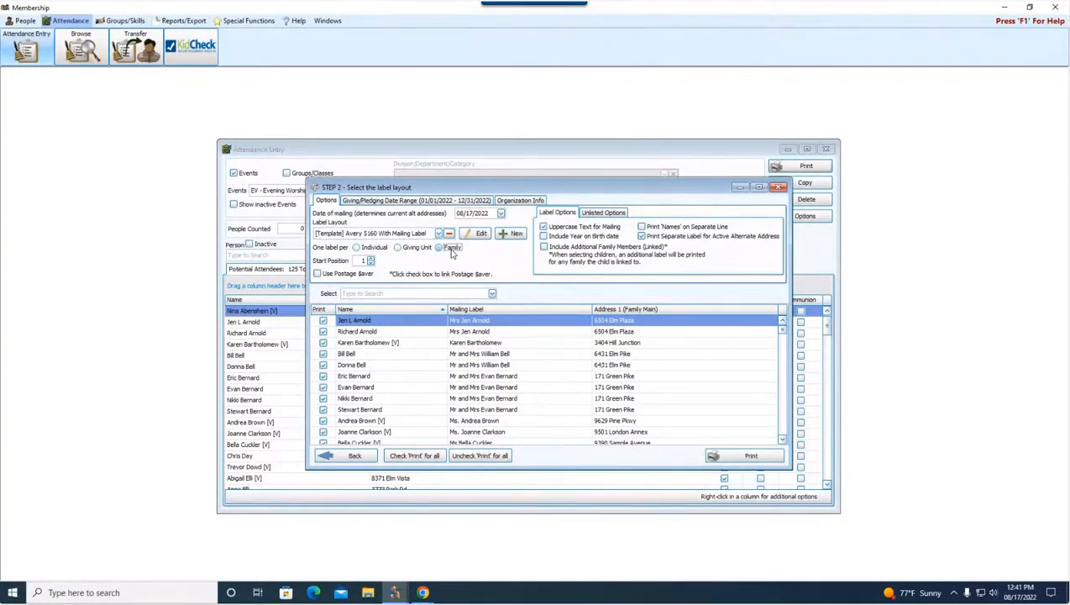
Step: Change the label layout to [Template] Avery 5160 With Name(s) with one label per individual, and close without printing
click(438, 235)
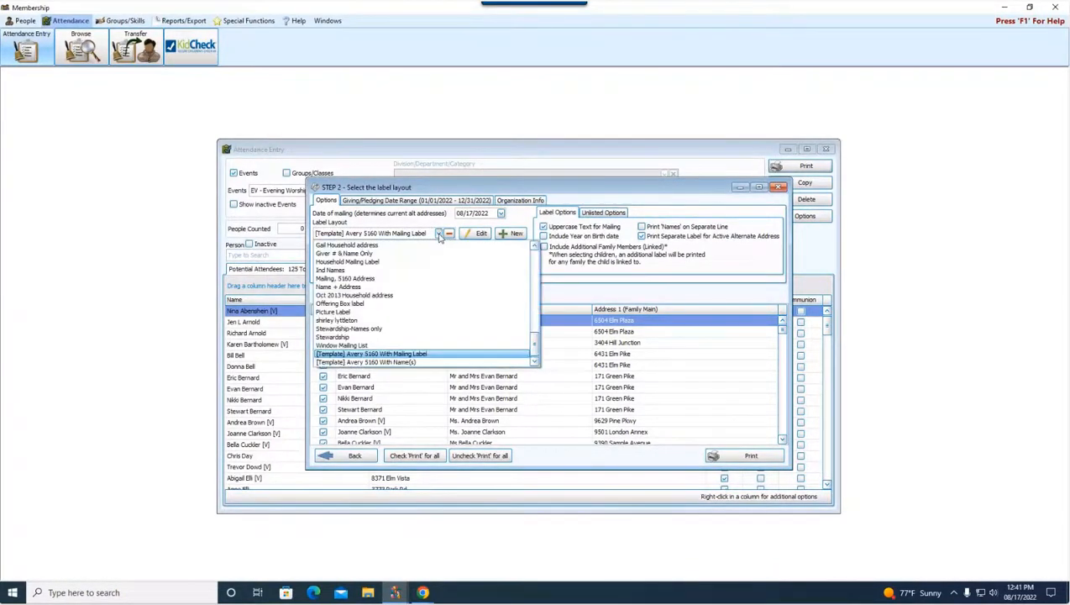
click(422, 362)
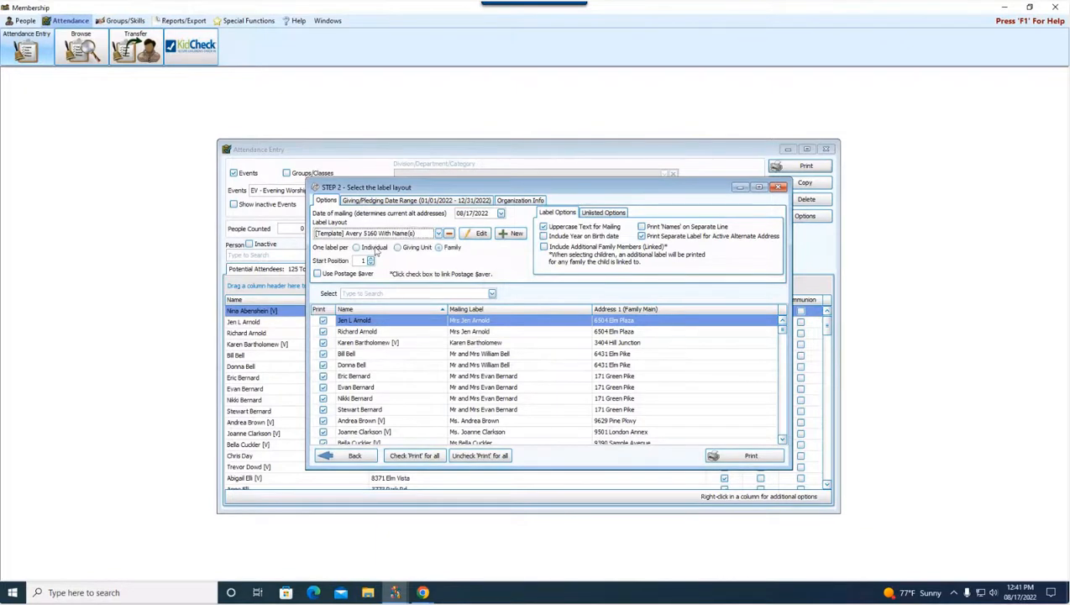
click(356, 248)
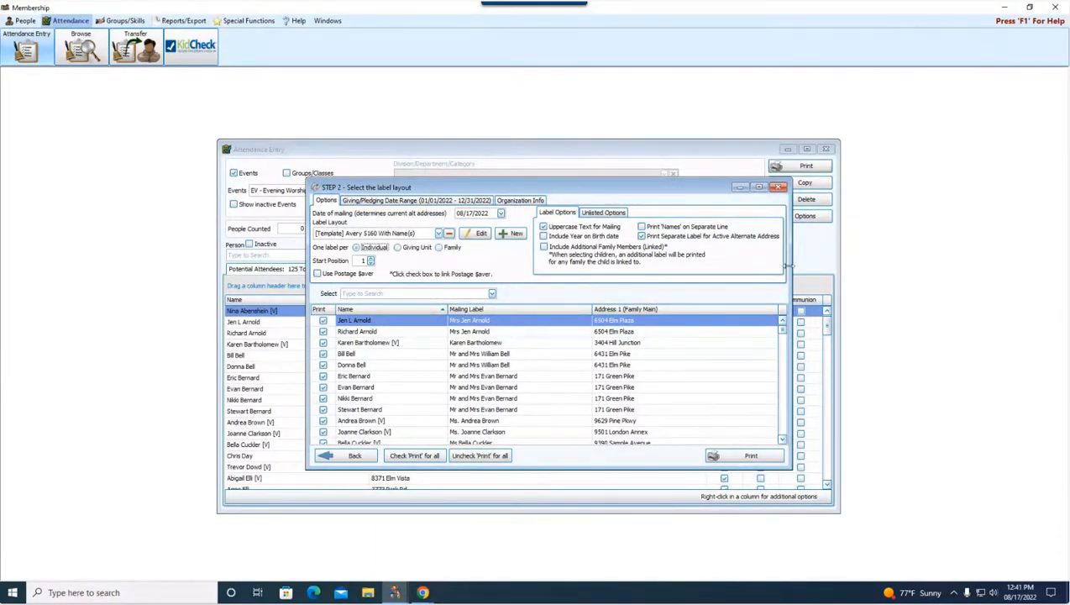
click(780, 187)
Step: Open the Summary By Event report options for 08/07/2022 and try to print without any event marked
click(799, 167)
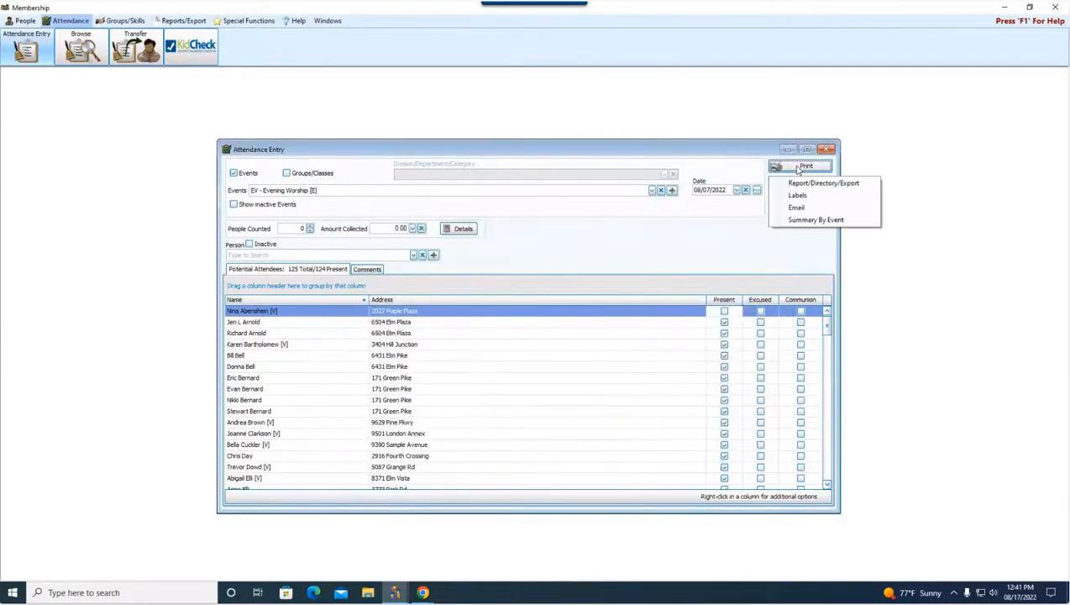
click(823, 221)
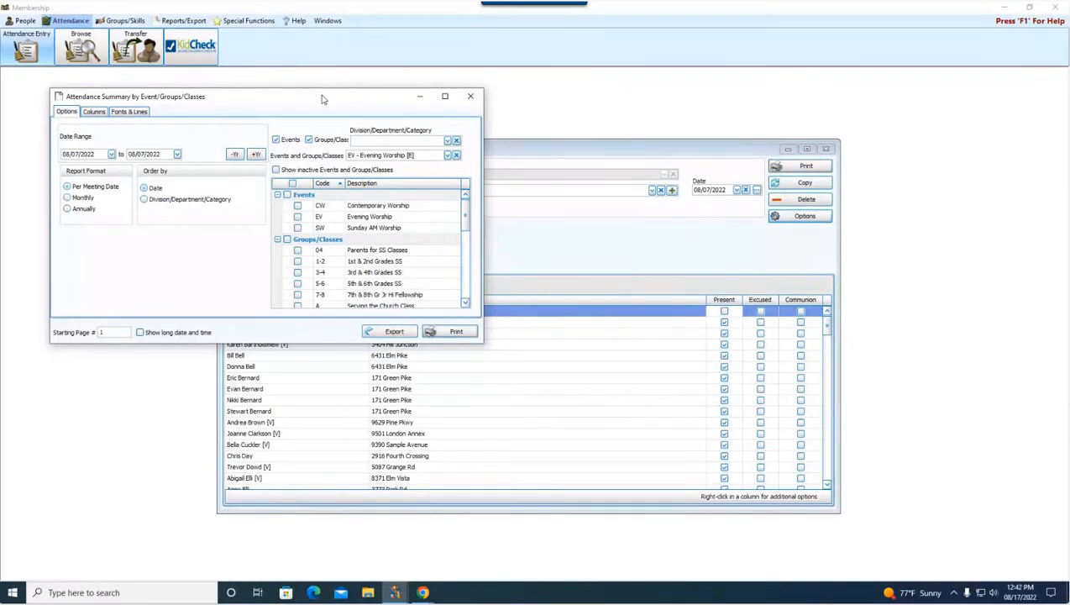
drag(322, 99, 572, 181)
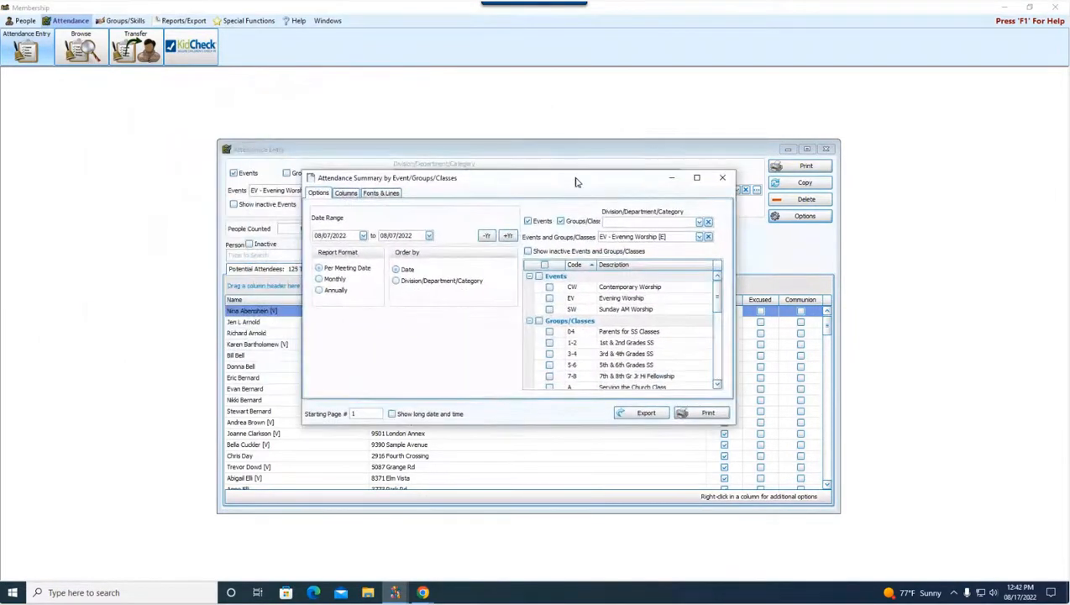
click(702, 415)
click(633, 332)
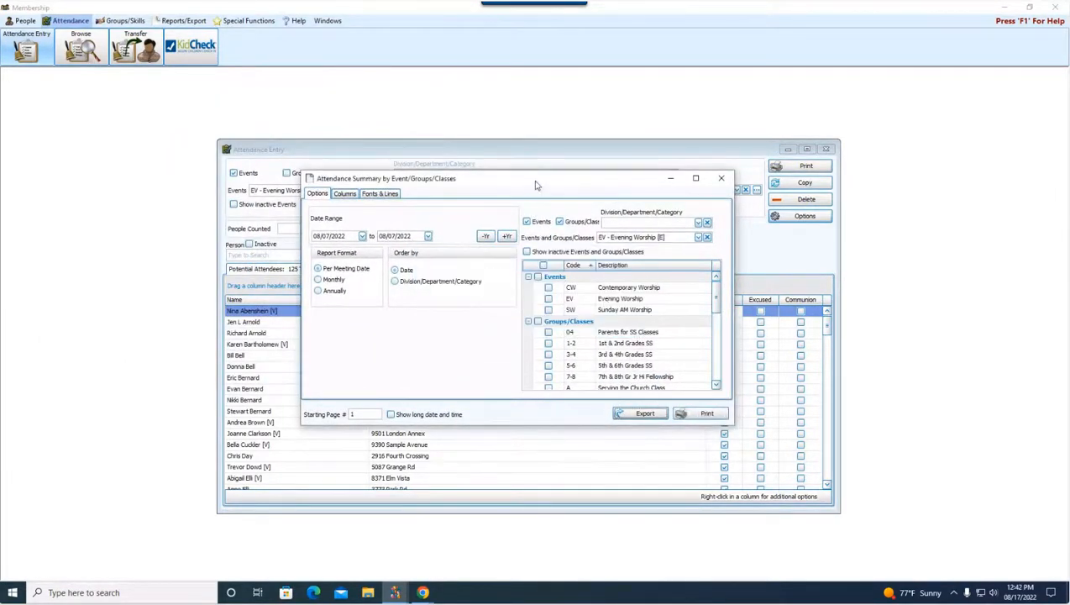
drag(536, 184, 541, 258)
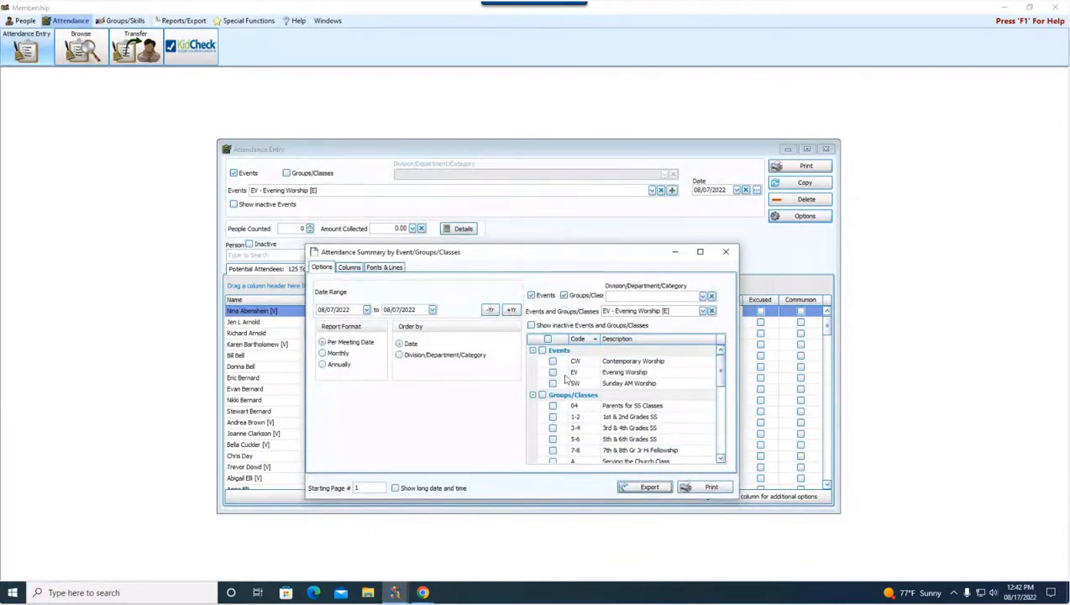
Step: Include Evening Worship in the attendance summary, preview the report, and close both the preview and the report options
click(553, 372)
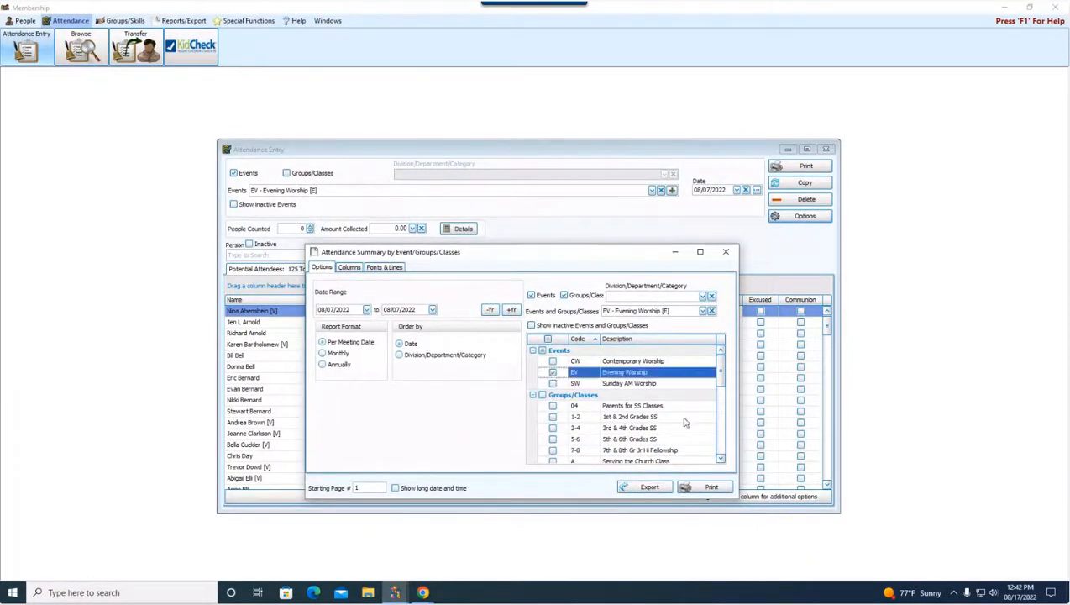
click(649, 487)
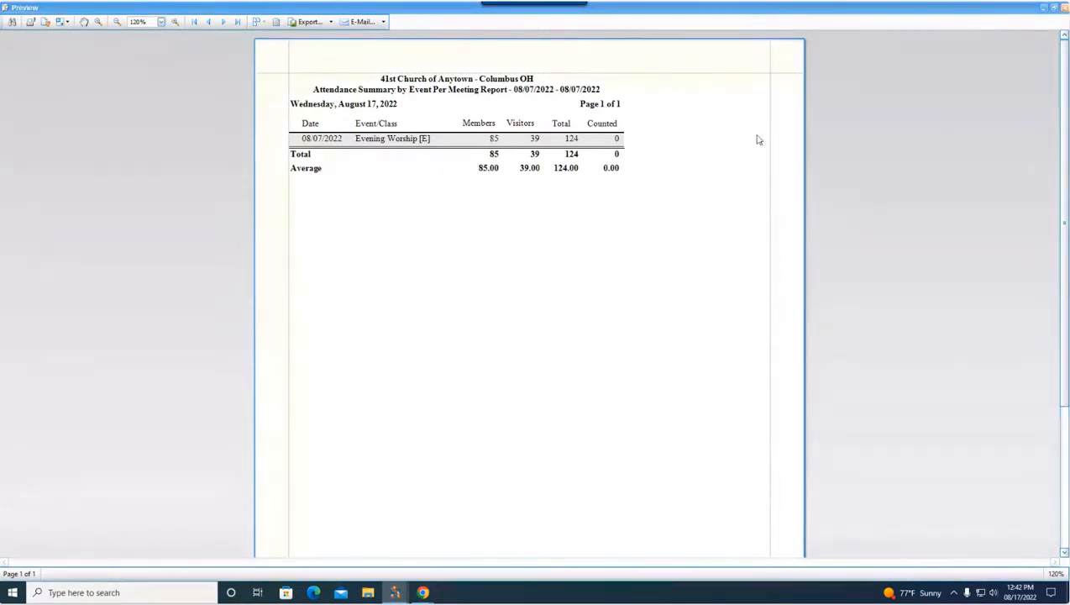
click(1063, 7)
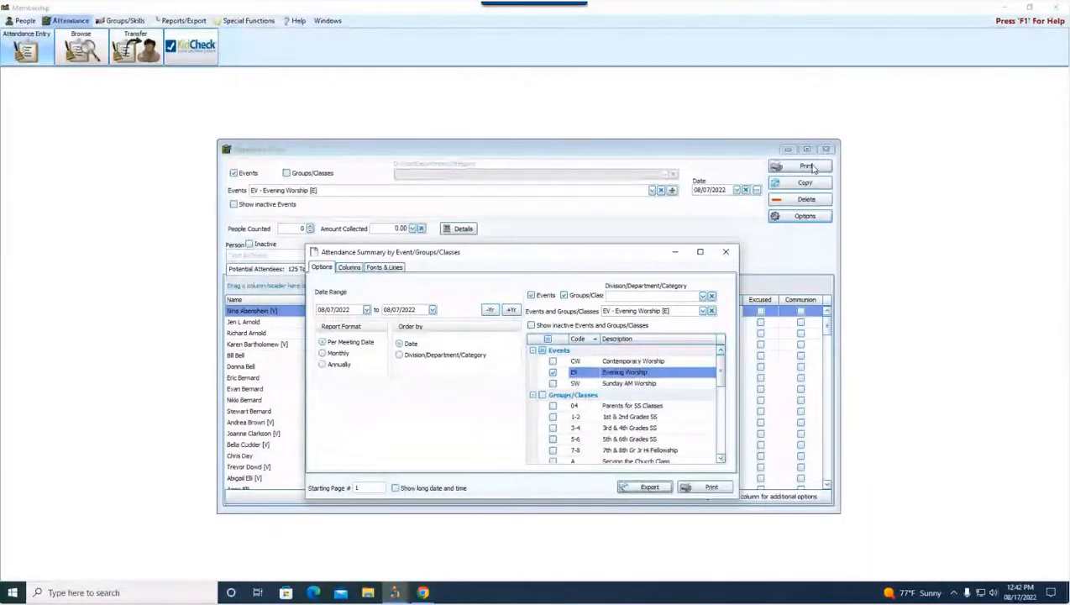
key(Escape)
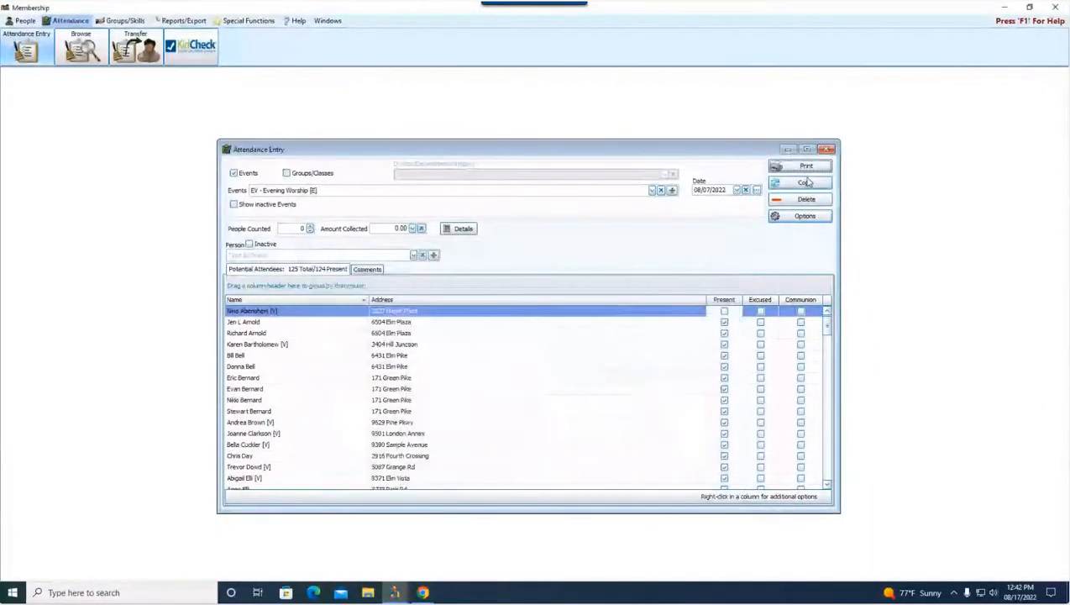
Step: Close Attendance Entry without printing anything and open the Transfer Attendance window
click(804, 167)
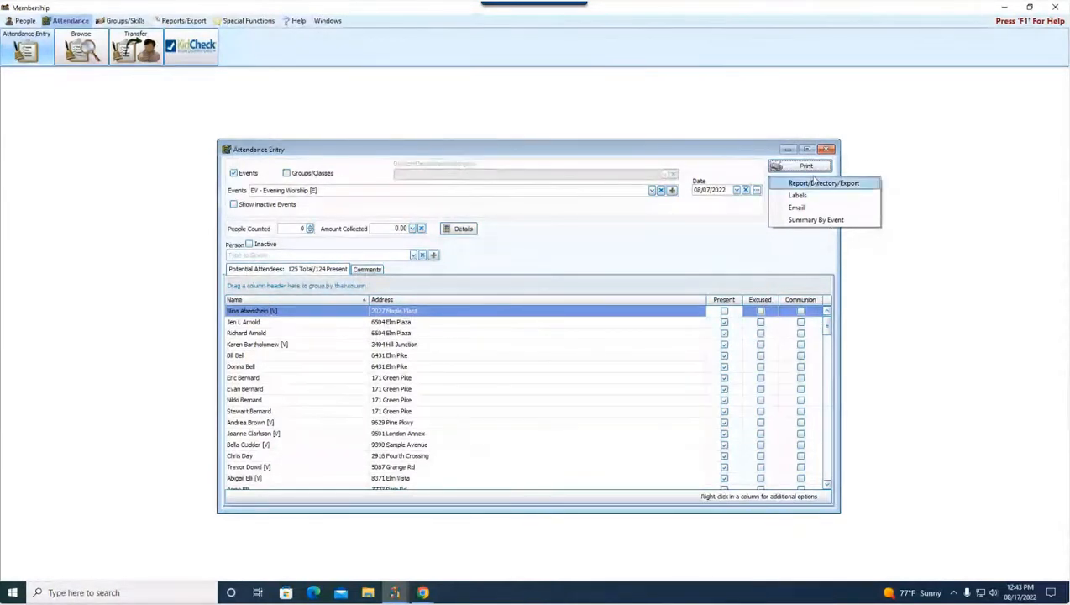
click(819, 150)
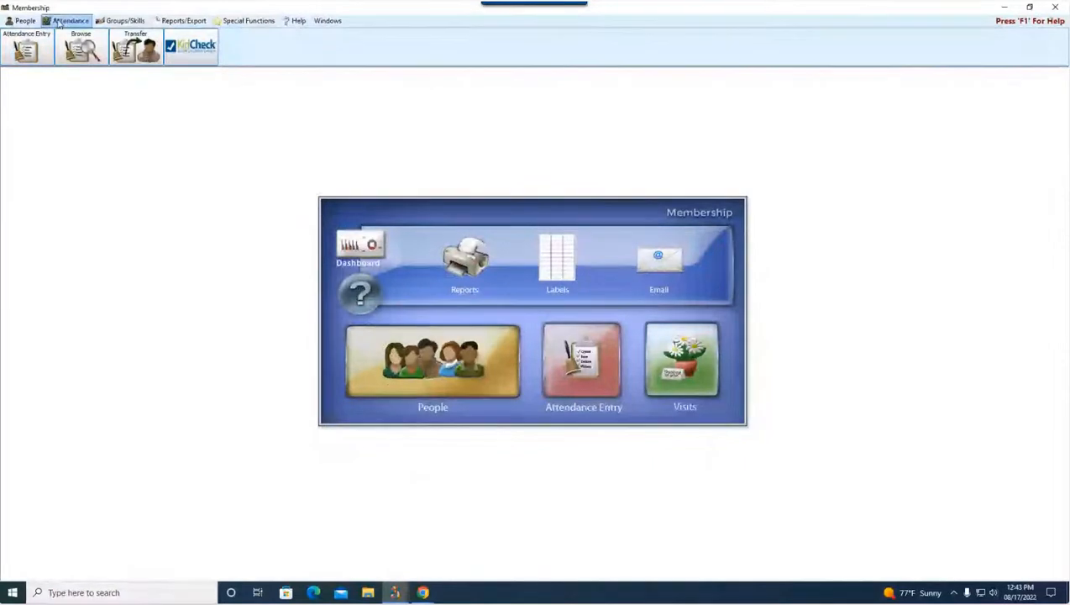
click(137, 49)
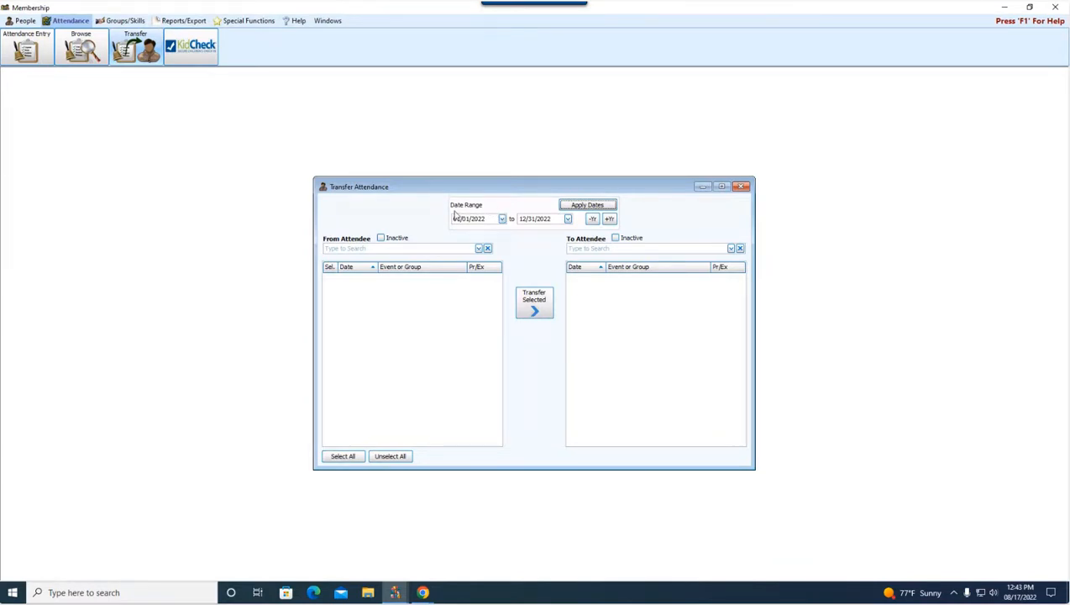
Step: Find people by first name, setting the member as From Attendee and the visitor marked [V] as To Attendee
click(406, 248)
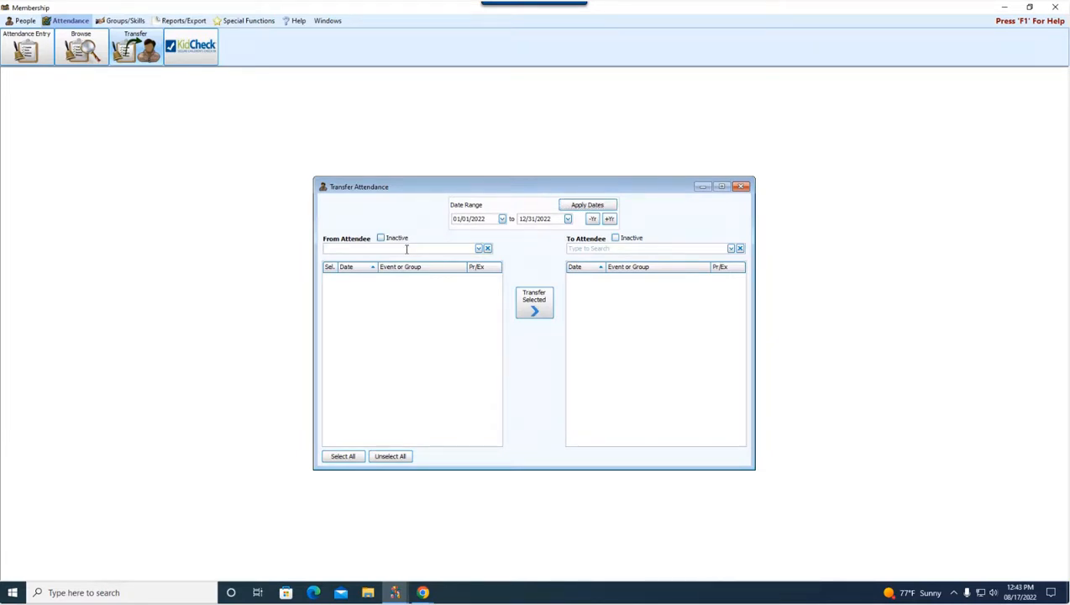
text(jane)
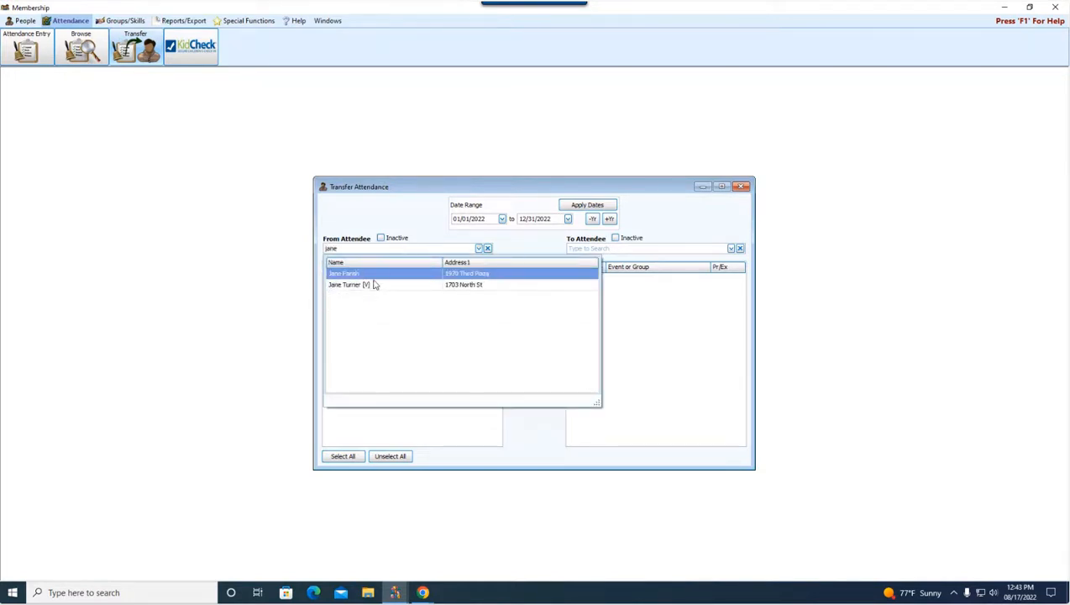
click(376, 274)
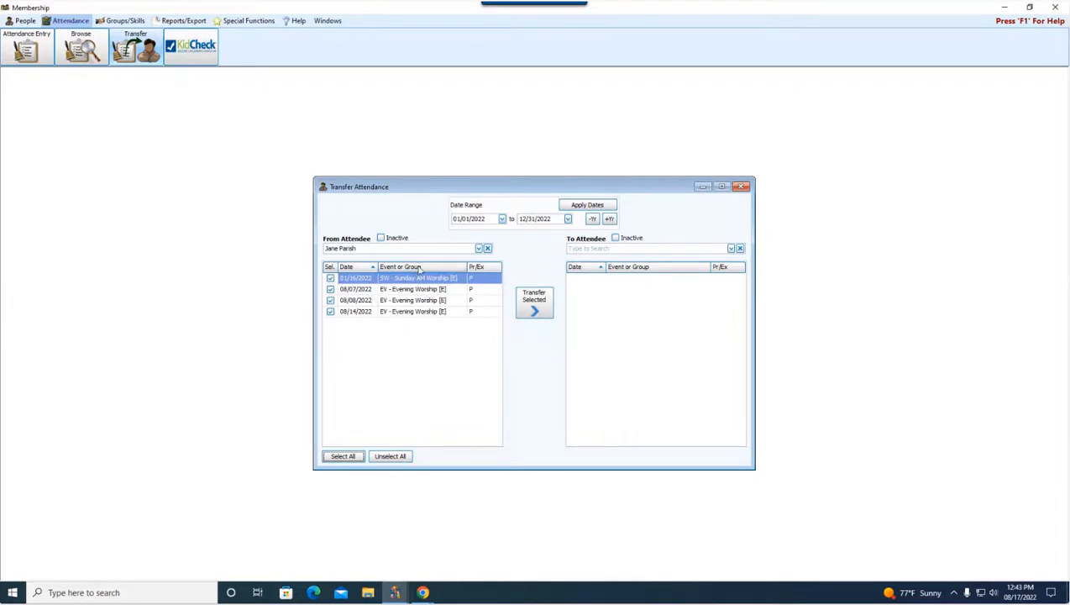
click(598, 248)
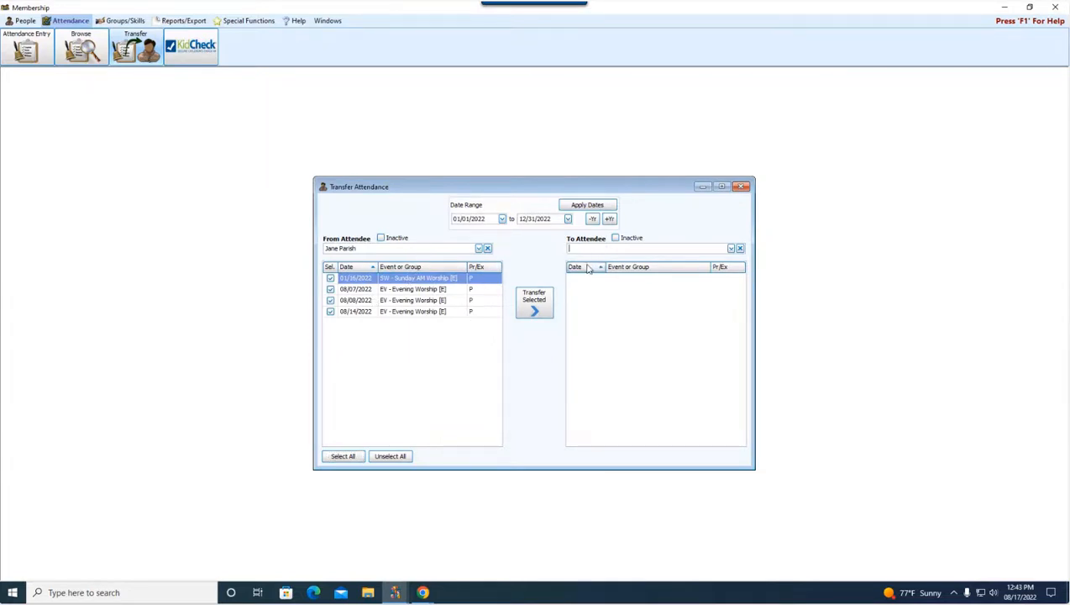
text(nina)
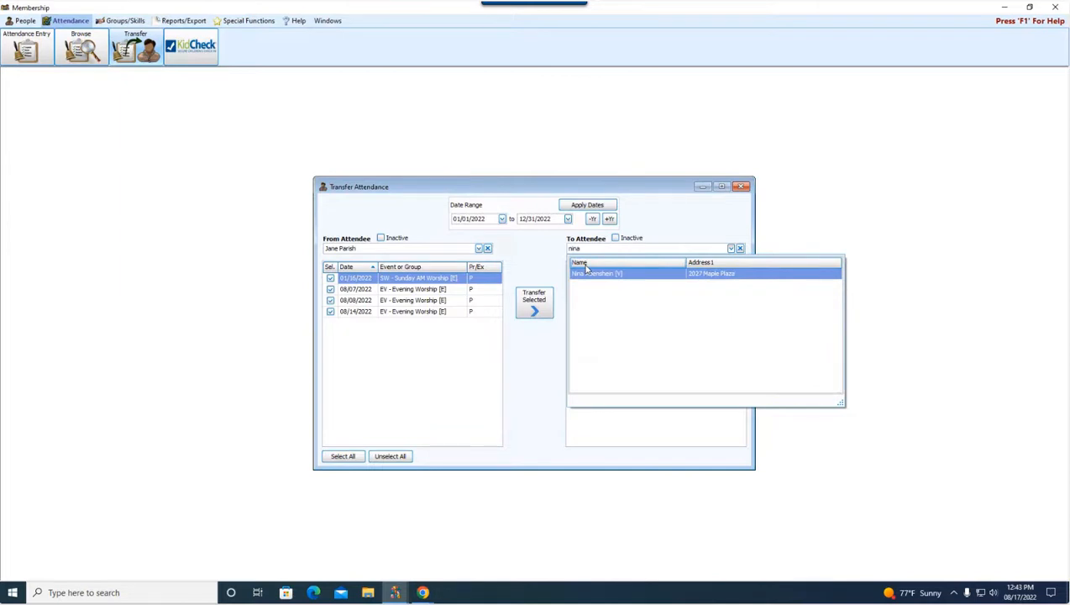
key(Return)
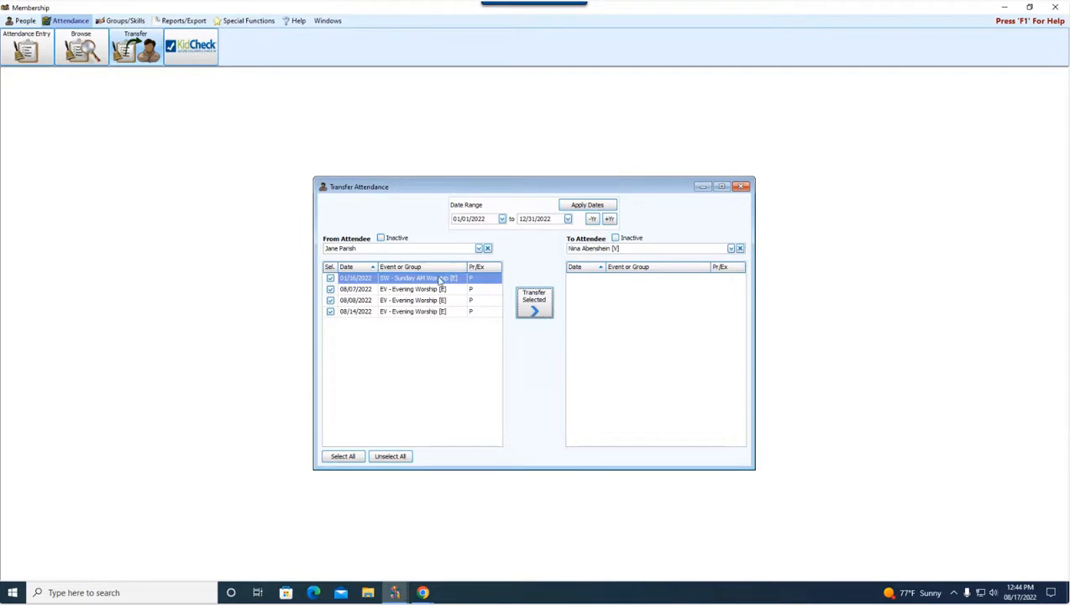
Step: Exclude the 08/14/2022 and 08/08/2022 Evening Worship records from the transfer, and include both again
click(330, 311)
click(330, 300)
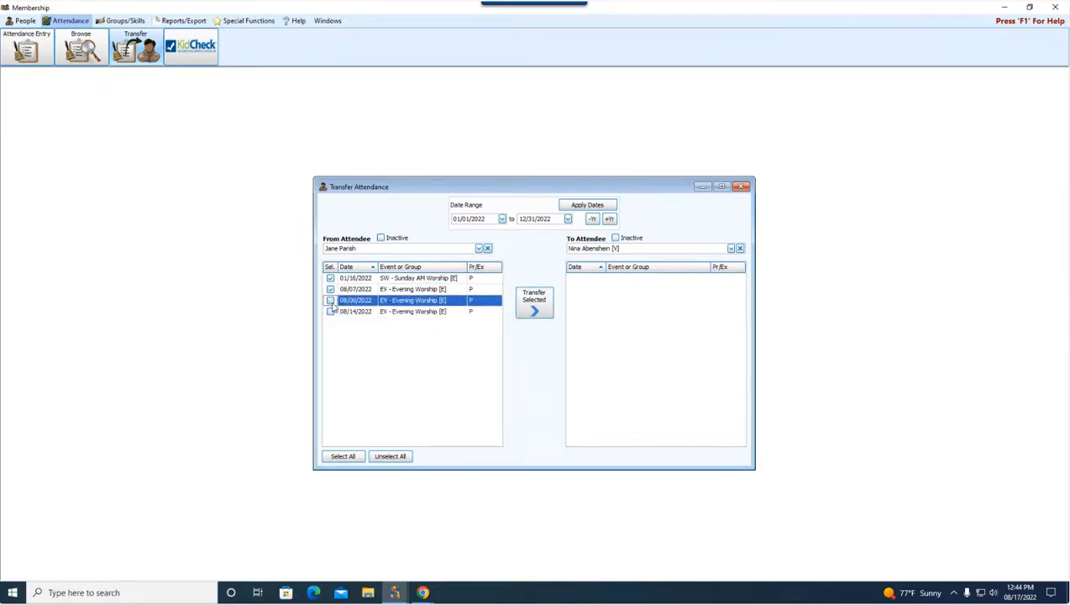
click(331, 311)
click(330, 312)
click(330, 300)
Step: Transfer the selected 01/16, 08/07, 08/08 and 08/14/2022 worship attendance records to the receiving attendee
click(538, 305)
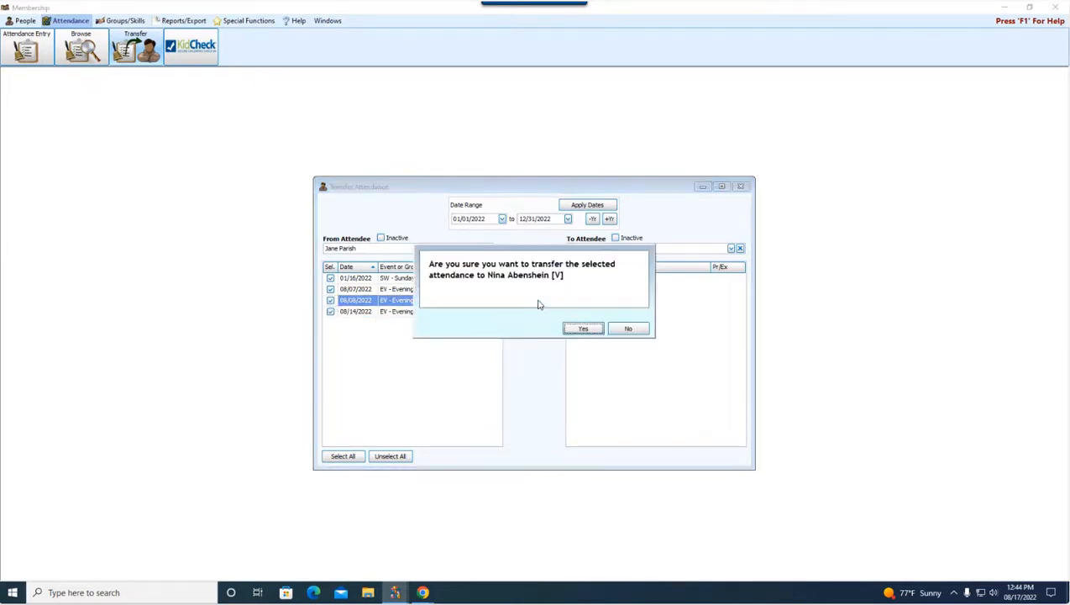
click(582, 329)
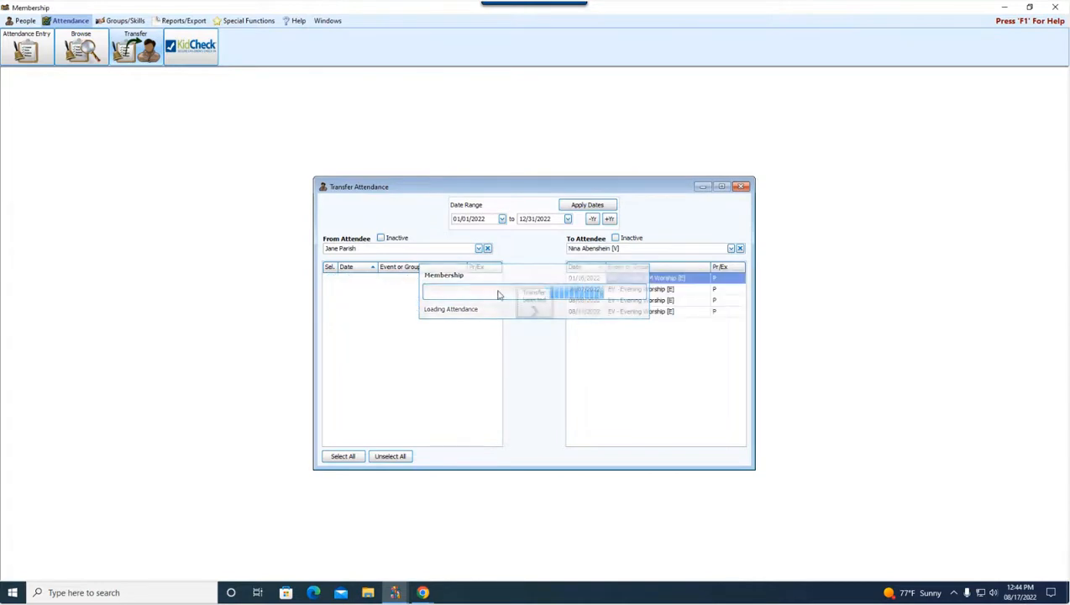